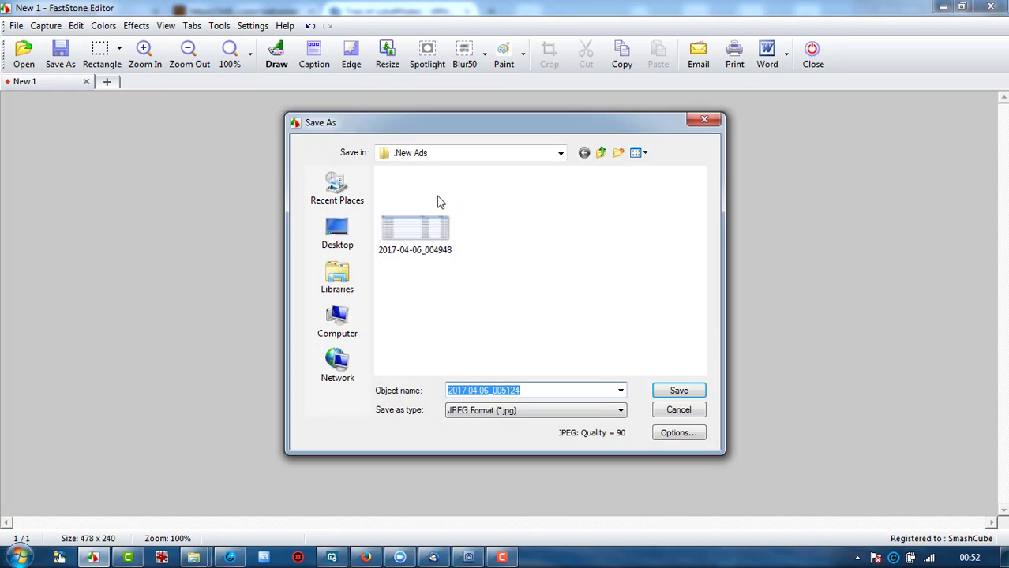
- Save the annotated capture as JPEG 2017-04-06_005124 in the .New Ads folder and switch to Xara Photo & Graphic Designer
click(677, 390)
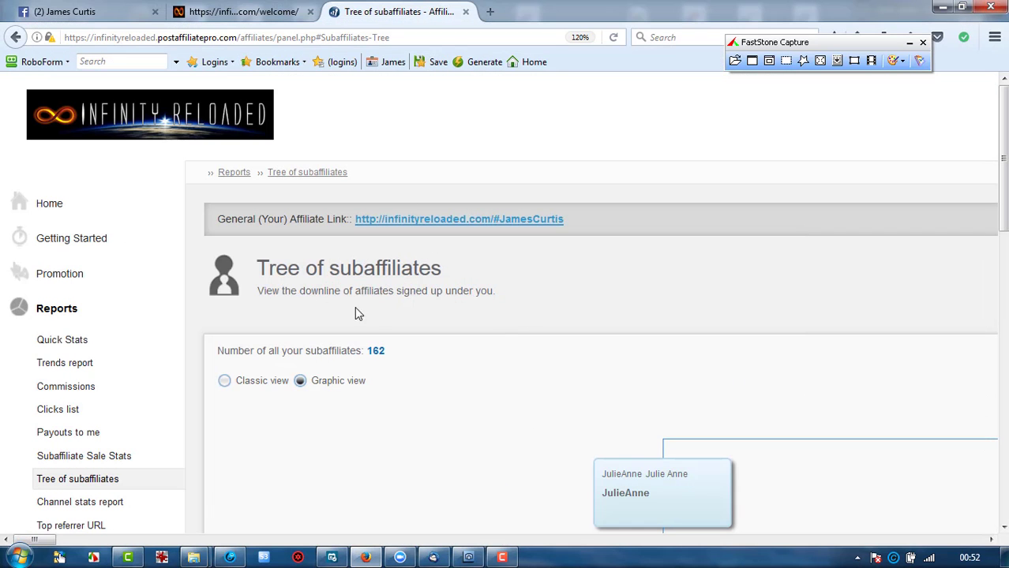
key(alt+Tab)
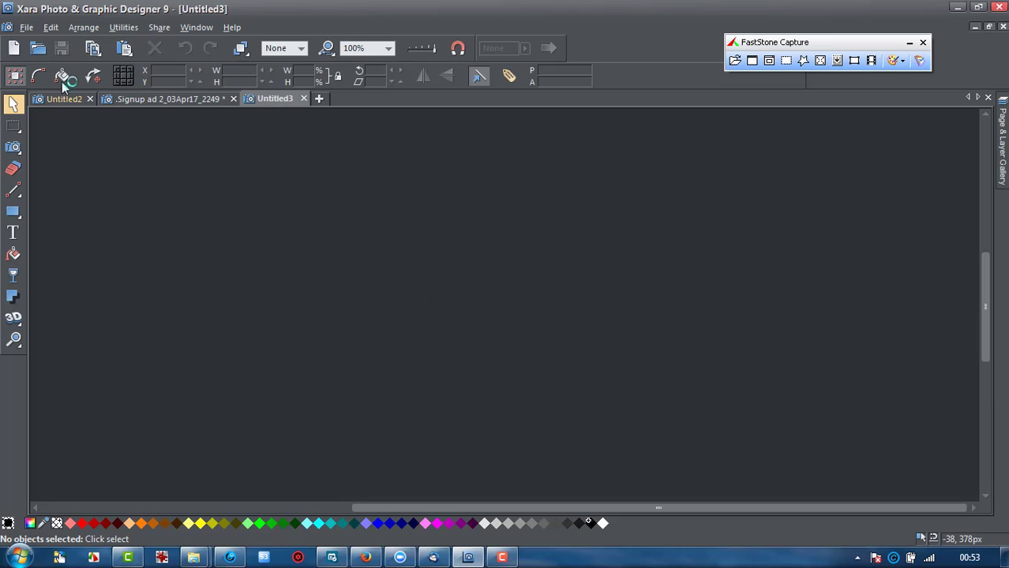
- Import the images 2017-04-06_004948 and 2017-04-06_005124 from the .New Ads folder into the Untitled3 document
click(27, 28)
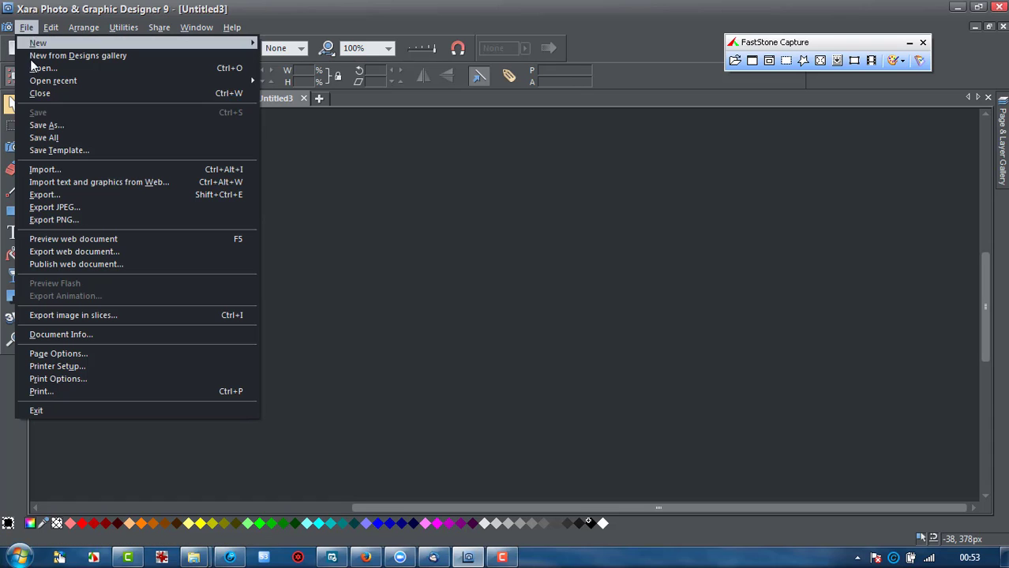
click(63, 173)
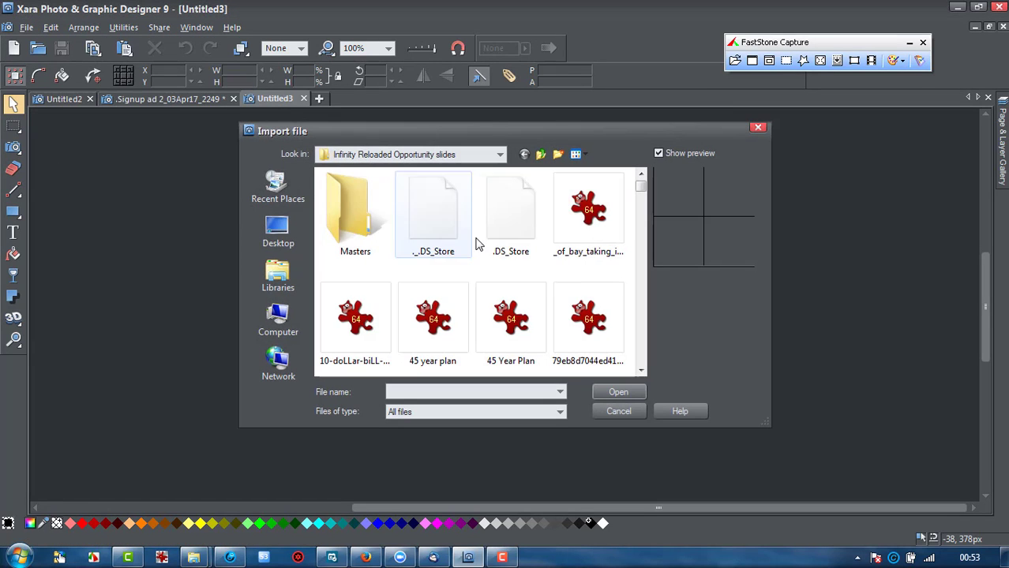
click(278, 319)
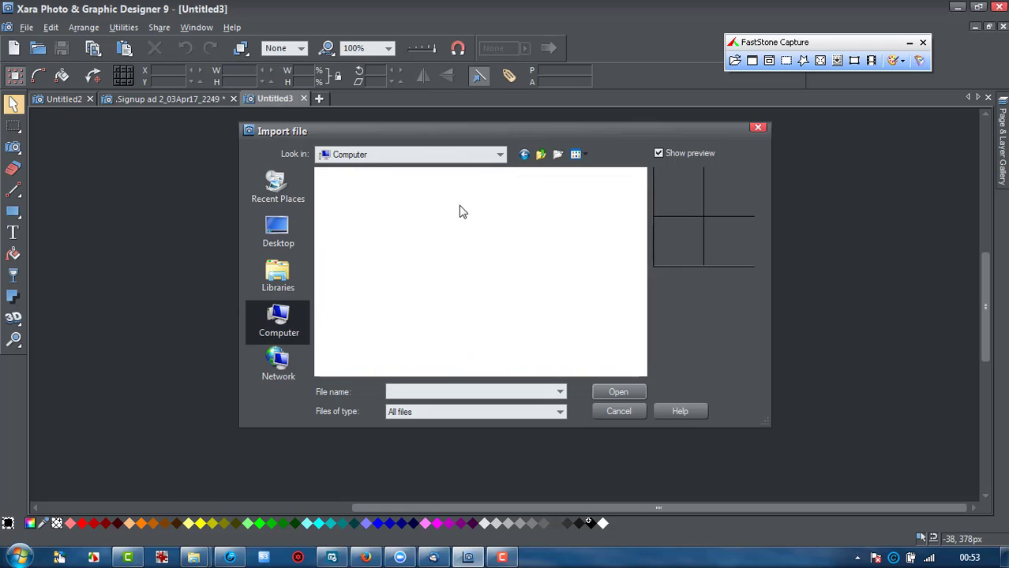
double_click(404, 207)
double_click(355, 195)
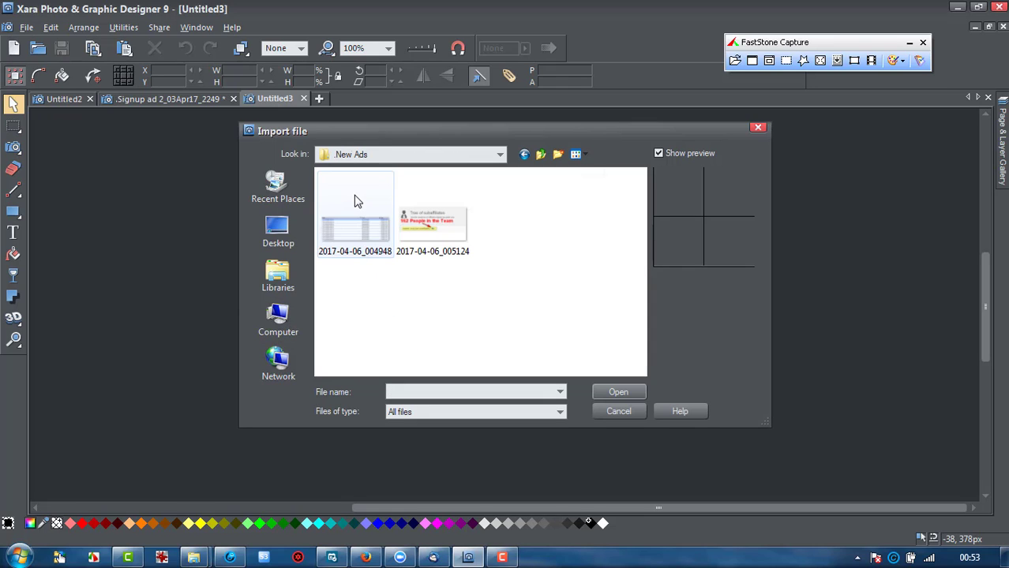
click(365, 206)
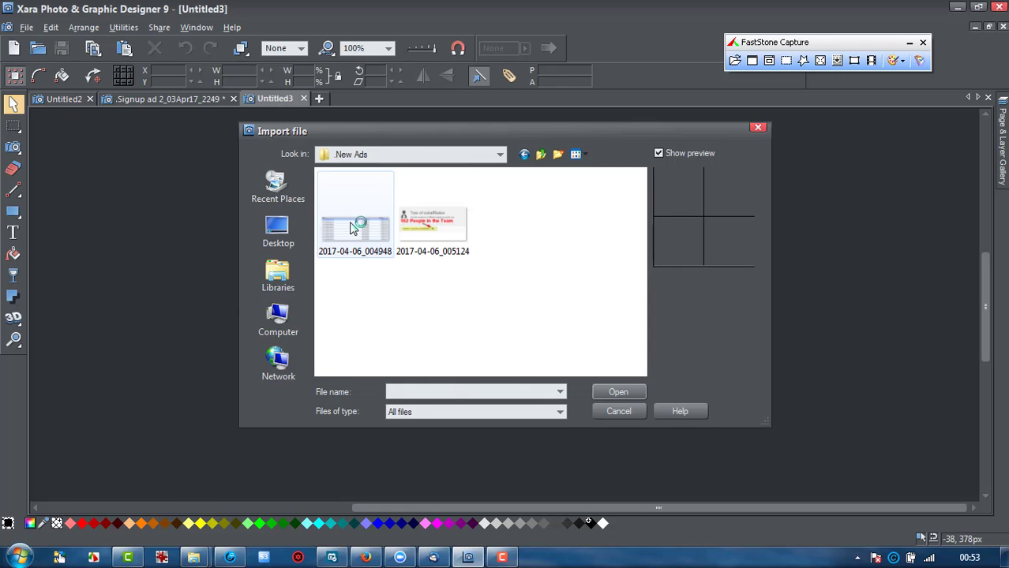
ctrl+click(432, 217)
click(618, 391)
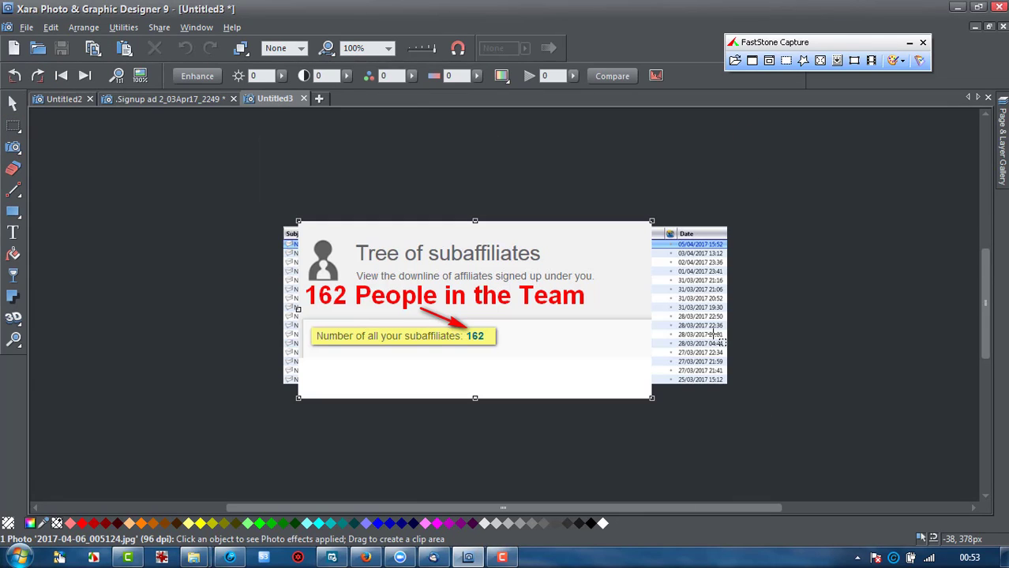
- Arrange the Tree of subaffiliates image above the sign-up list image with their left edges aligned
click(13, 104)
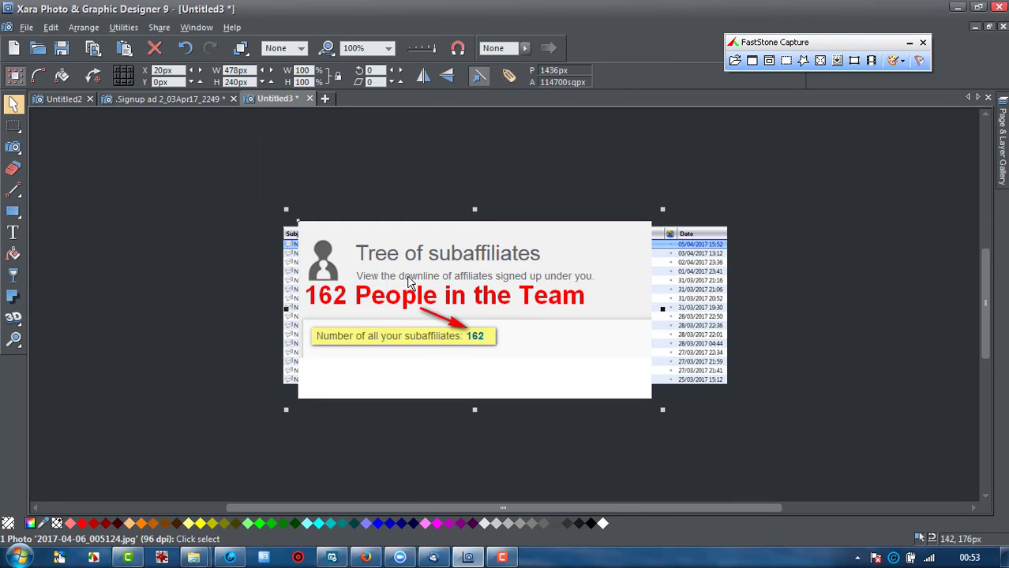
drag(493, 249, 508, 318)
drag(560, 241, 537, 361)
drag(574, 311, 572, 185)
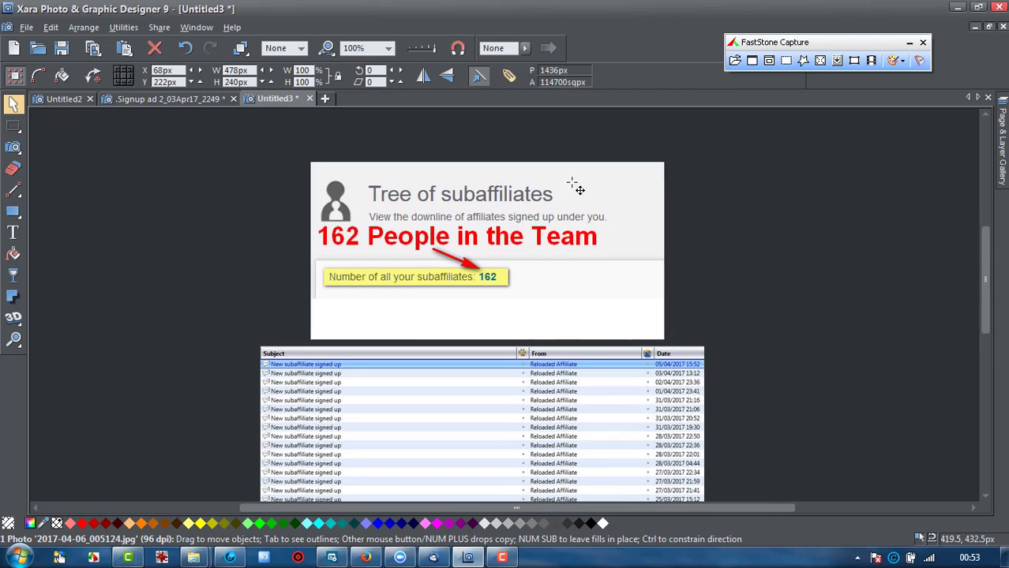
mouse_move(588, 385)
mouse_down()
mouse_move(674, 296)
mouse_move(628, 366)
mouse_move(642, 390)
mouse_move(640, 360)
mouse_move(646, 365)
mouse_move(608, 364)
mouse_move(603, 378)
mouse_up()
click(240, 48)
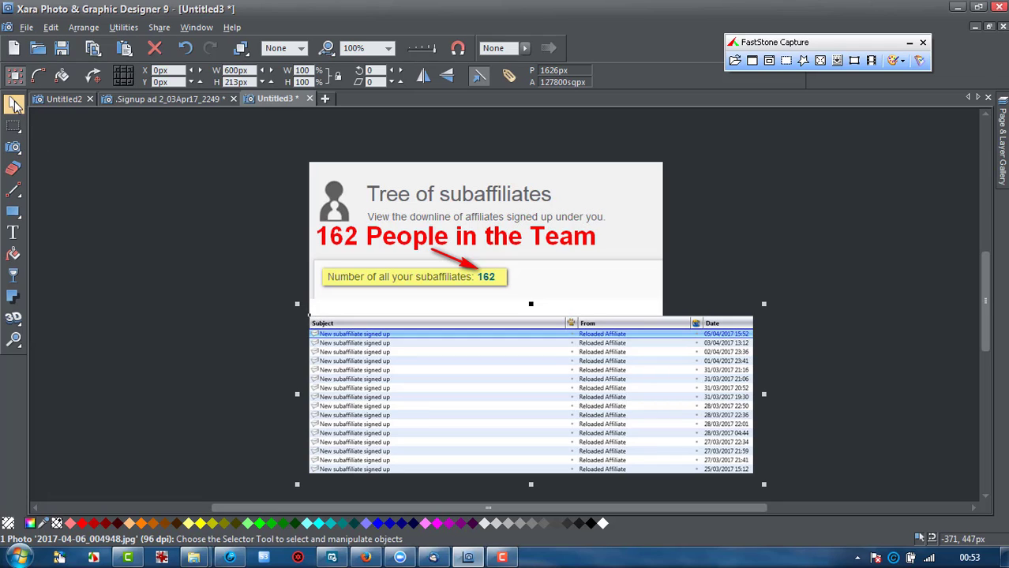
- Scale the sign-up list image with locked proportions to 478 px wide and move it up over the upper image's lower edge
click(649, 394)
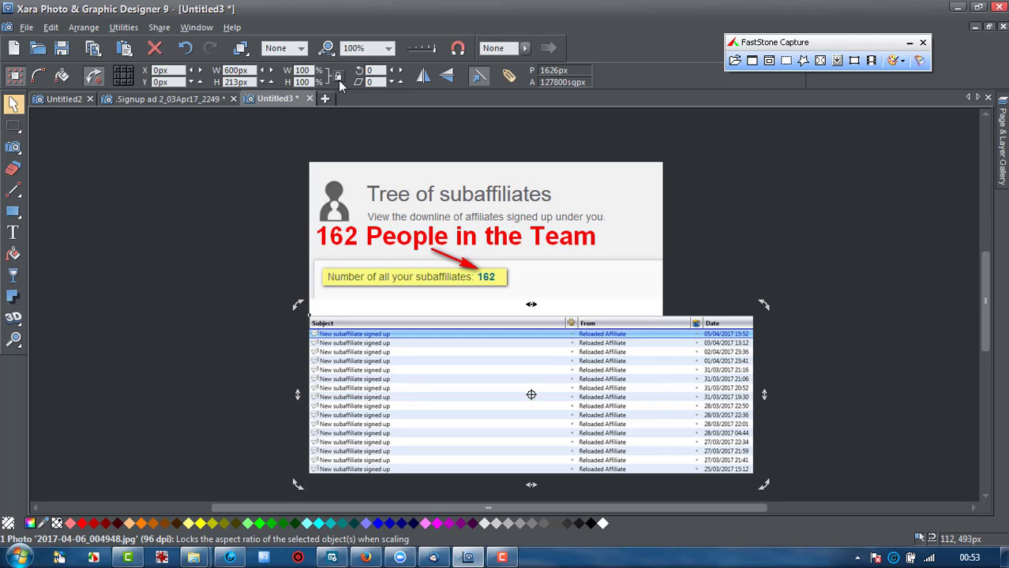
click(748, 336)
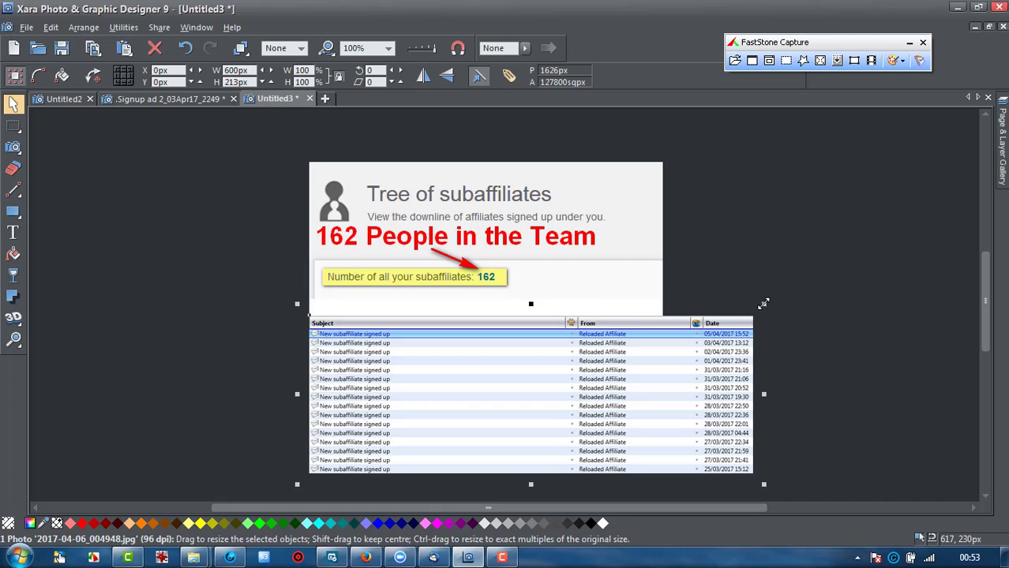
drag(763, 305, 653, 341)
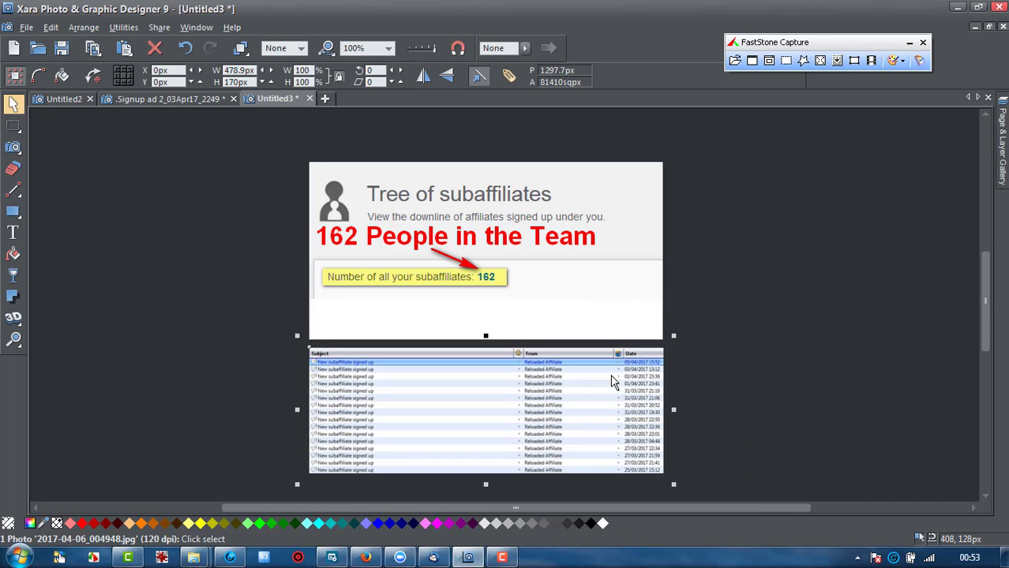
drag(613, 383, 620, 350)
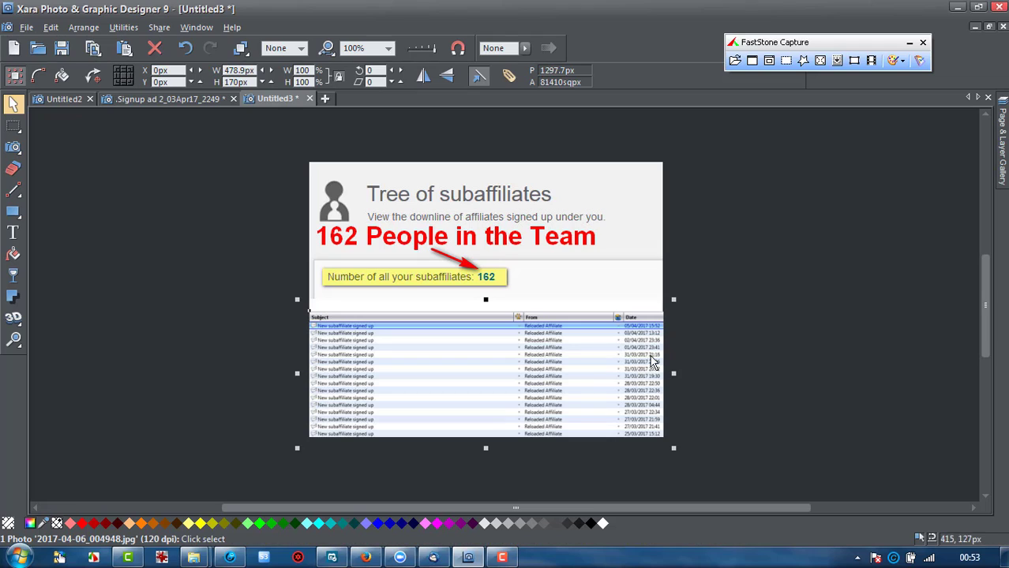
drag(672, 375, 671, 374)
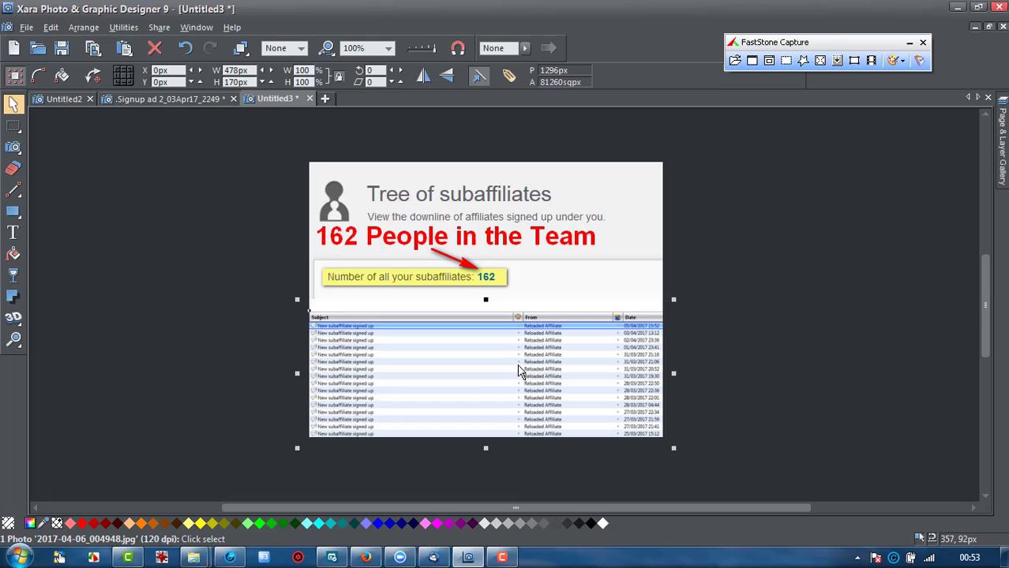
- Sharpen the sign-up list image by 16 with the Photo tool and deselect it
click(13, 148)
click(573, 77)
drag(574, 93, 585, 94)
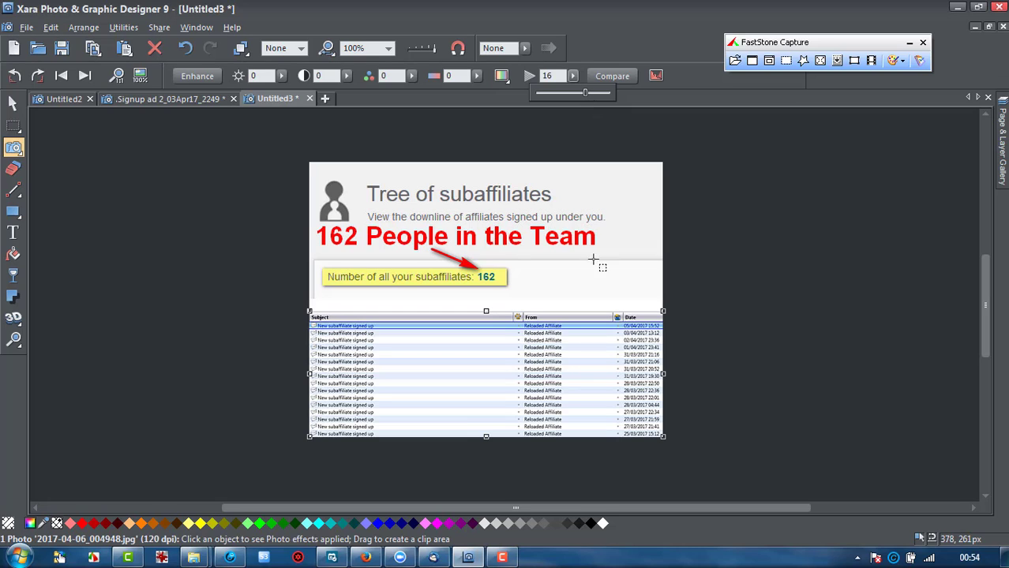
click(757, 281)
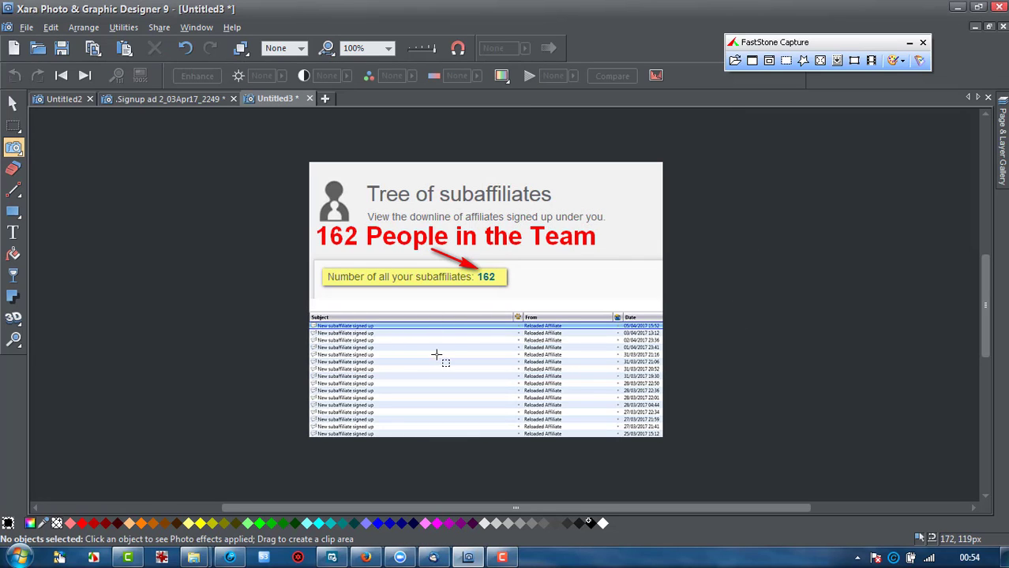
- Move the sign-up list image down to leave a blank white band below the yellow subaffiliates box
click(11, 109)
drag(455, 365, 459, 390)
click(127, 254)
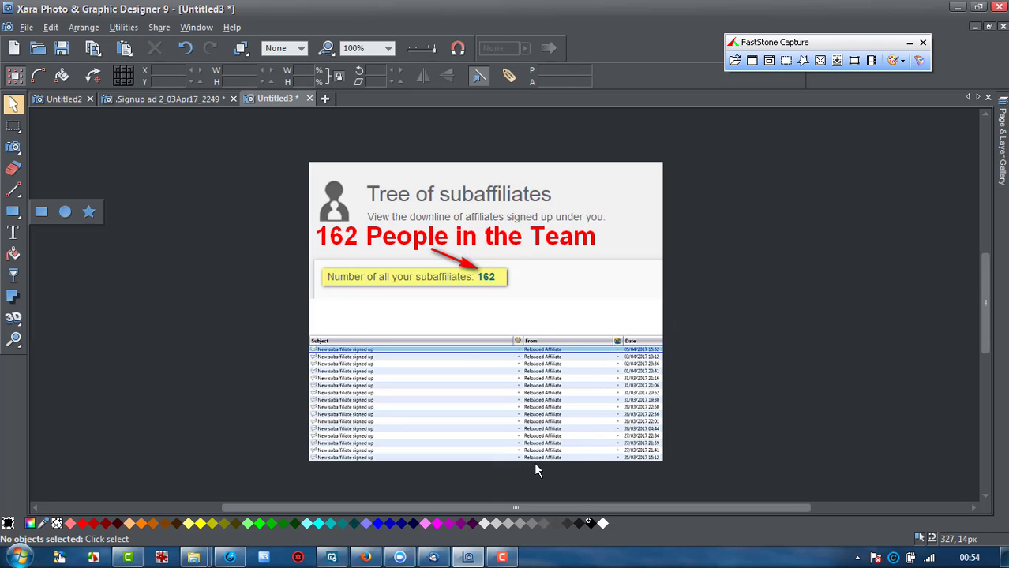
- Consult the earlier 160-people ad on Facebook and add the text "People are joining daily" beside the images in the Xara document
click(365, 557)
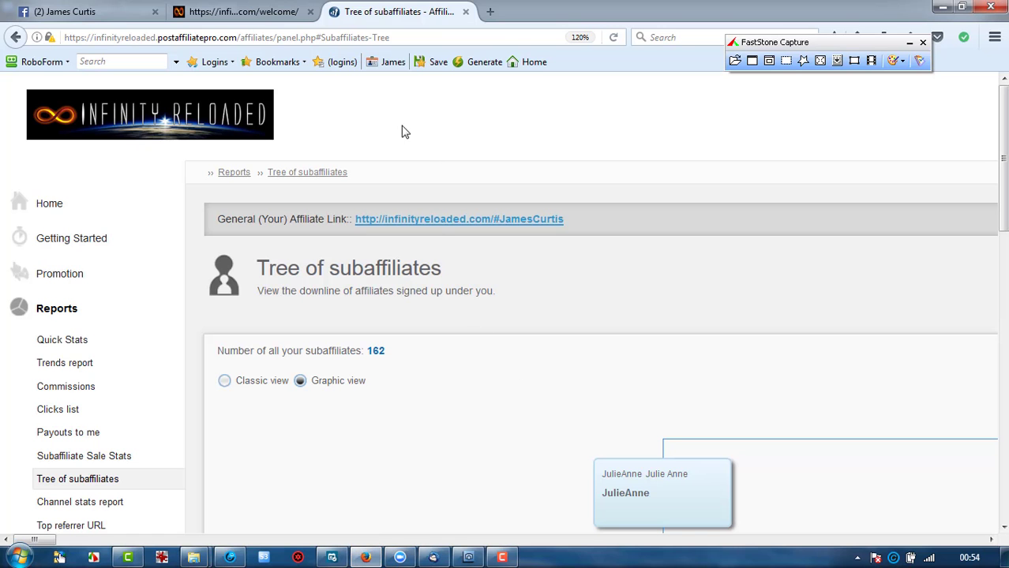
click(94, 11)
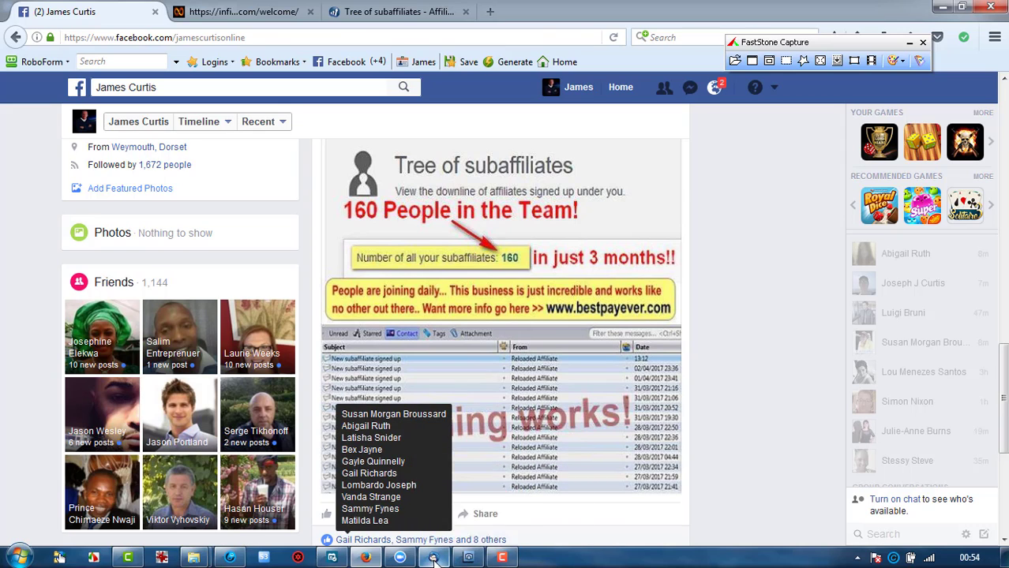
click(466, 559)
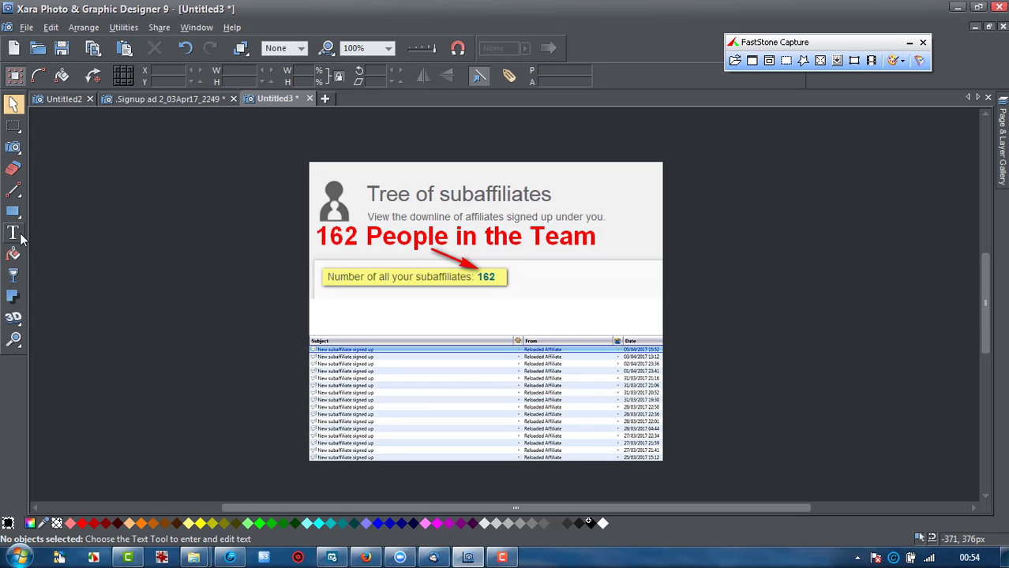
click(13, 233)
click(184, 293)
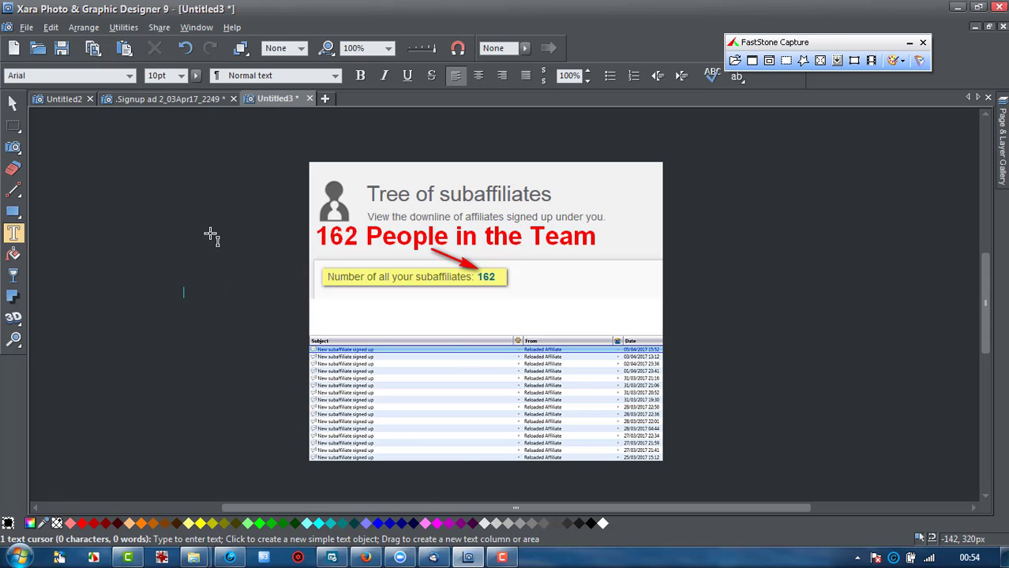
click(364, 559)
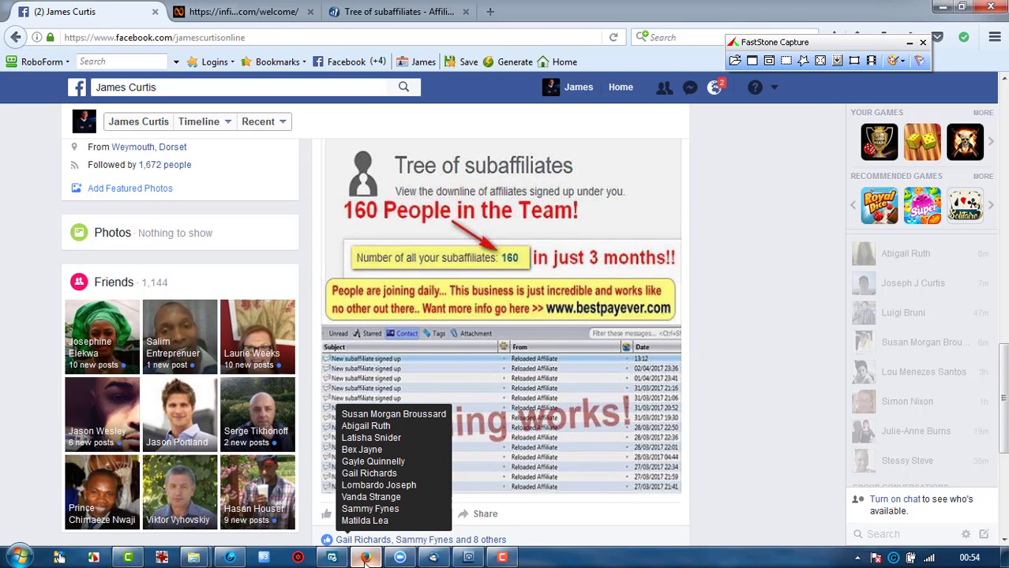
click(364, 558)
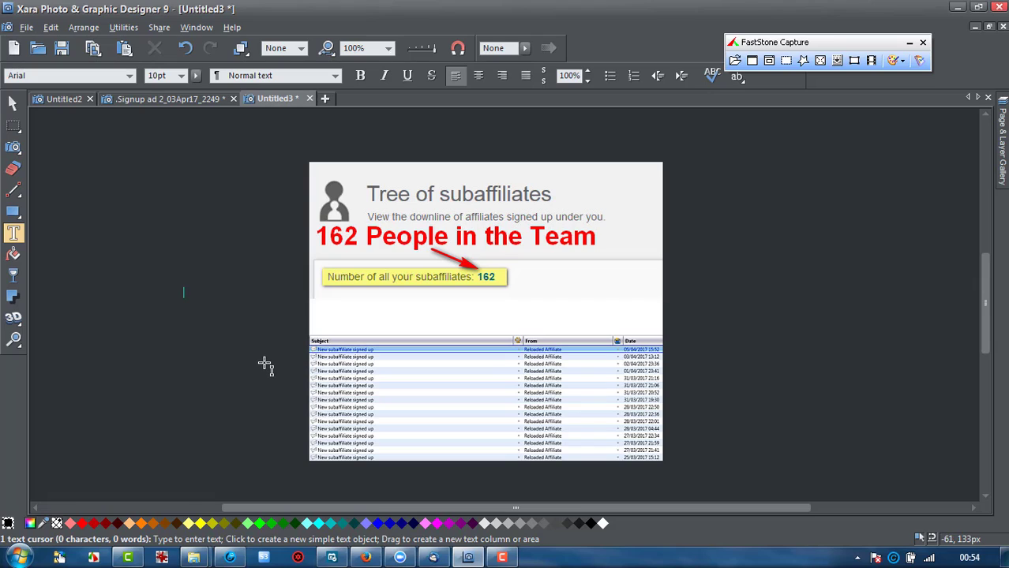
text(People )
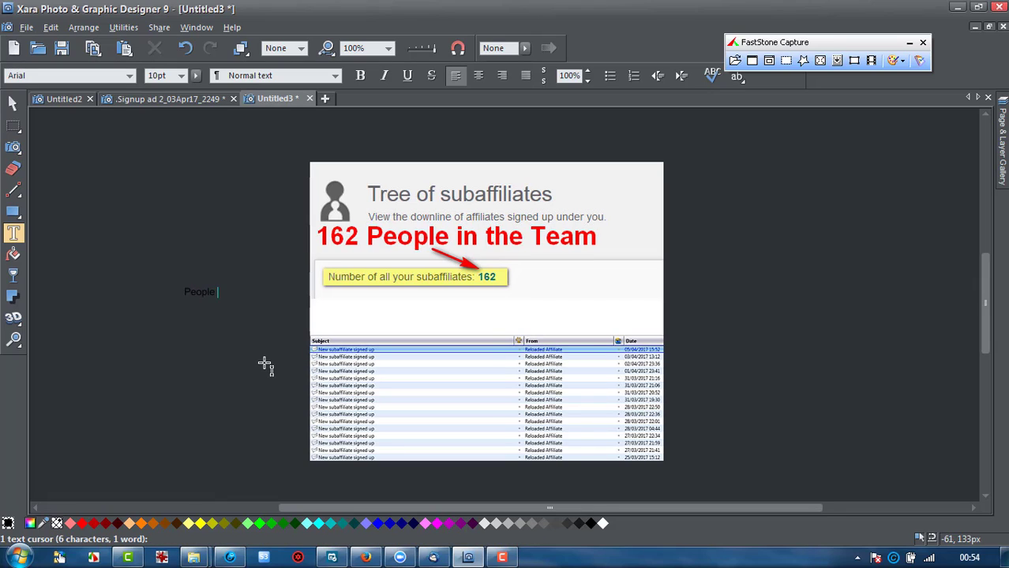
text(are joining daily)
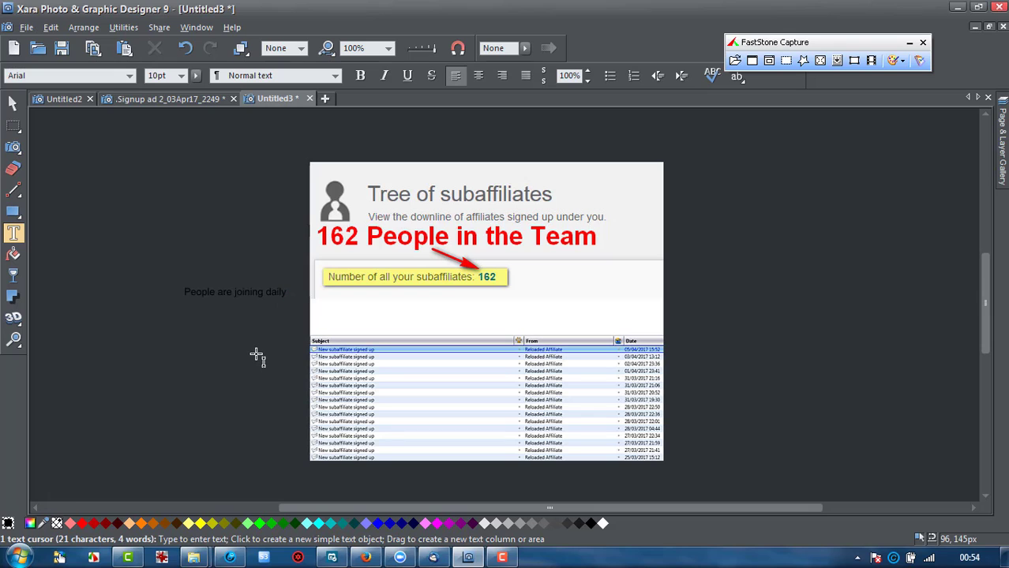
- Continue the text with "... This business in just incredible and works" and a second line "Like no other out there...", following the Facebook ad
click(370, 558)
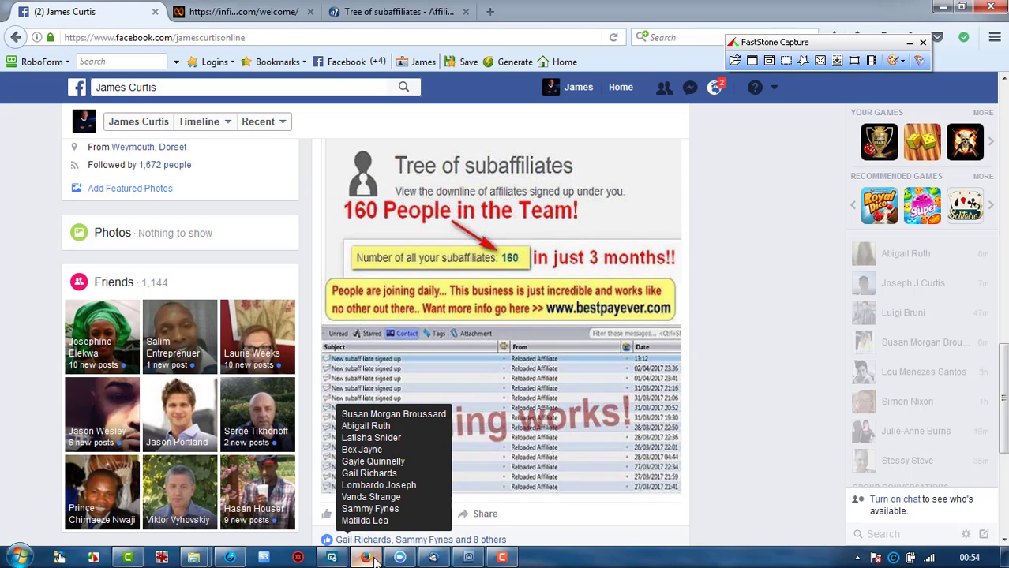
click(375, 559)
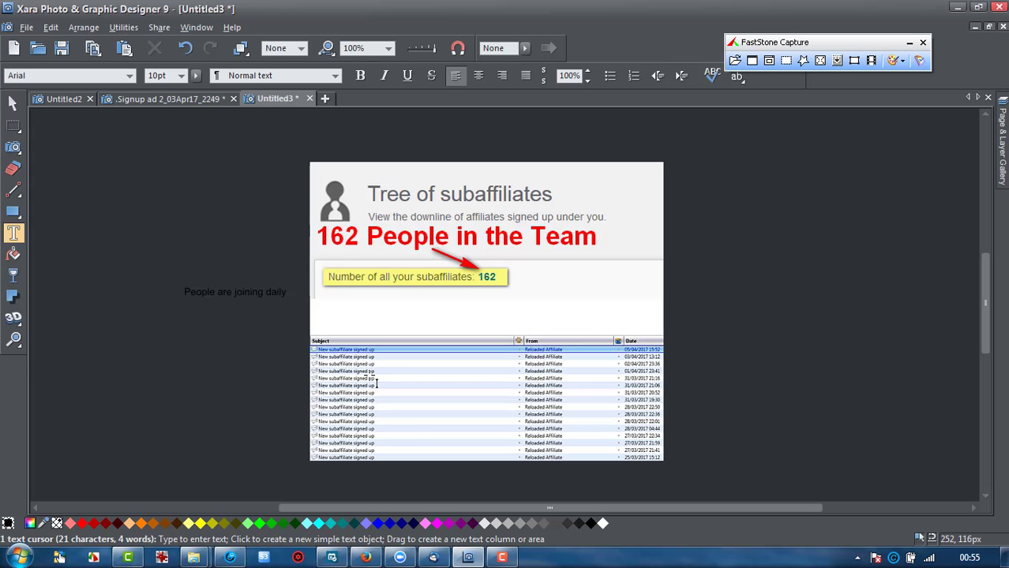
text(.. )
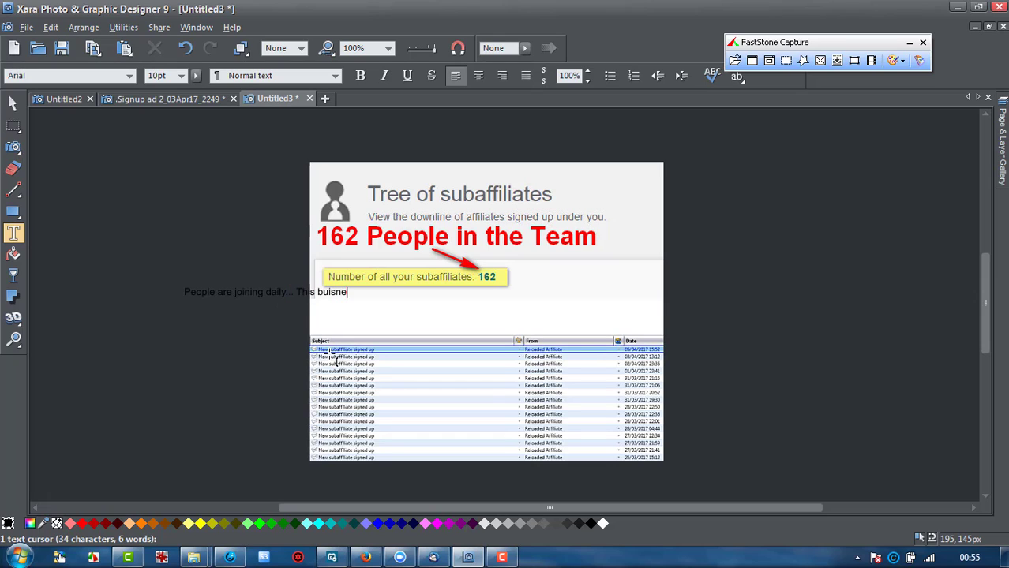
text(This business in just incredible and wo)
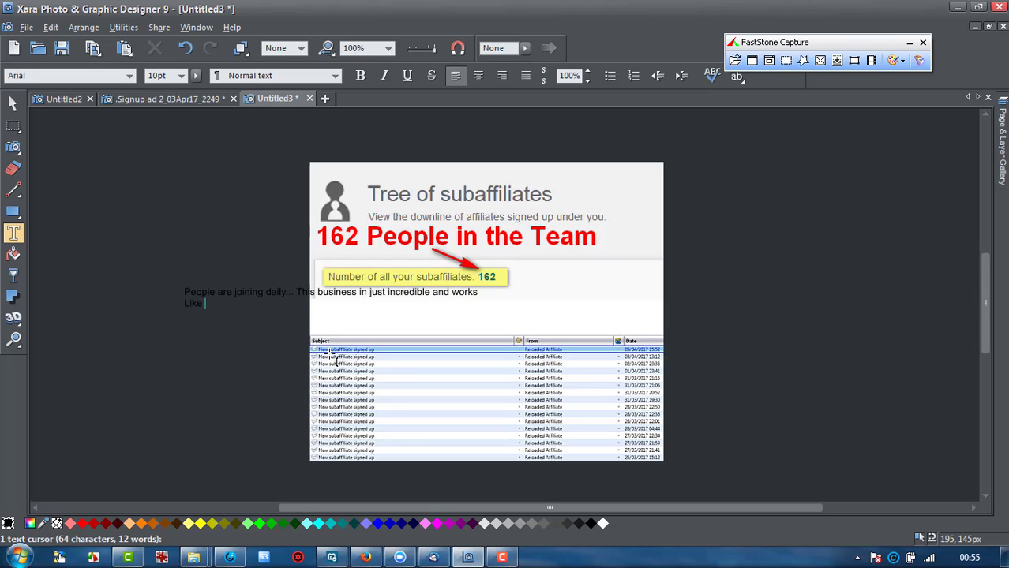
text(rks)
key(Return)
text(Like no other out there...)
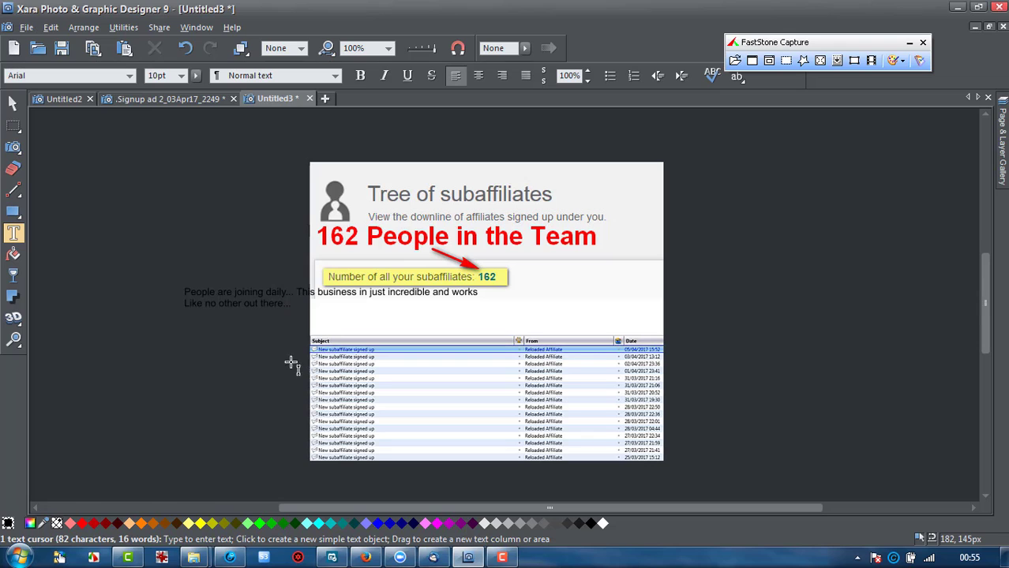
click(369, 558)
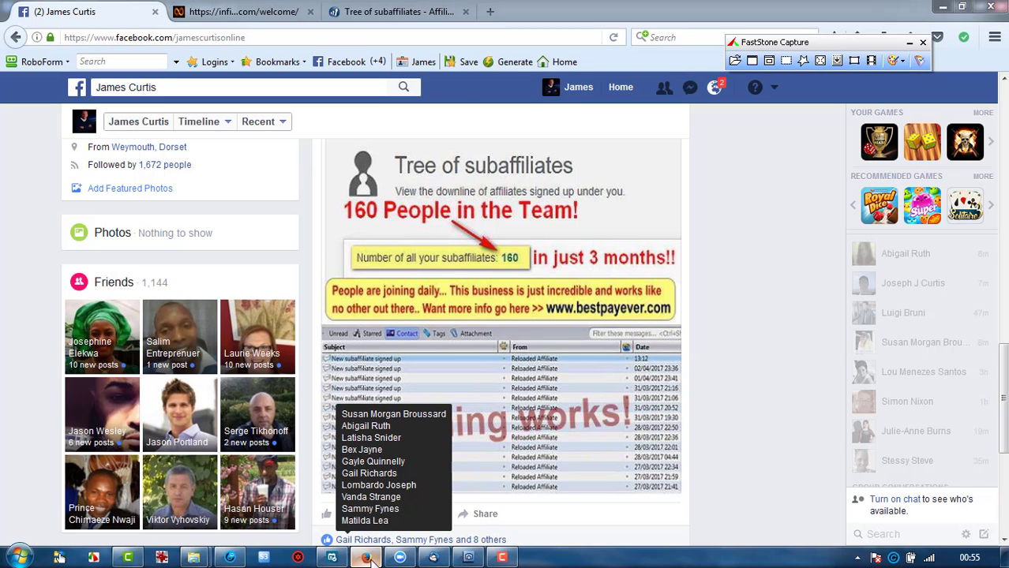
click(368, 559)
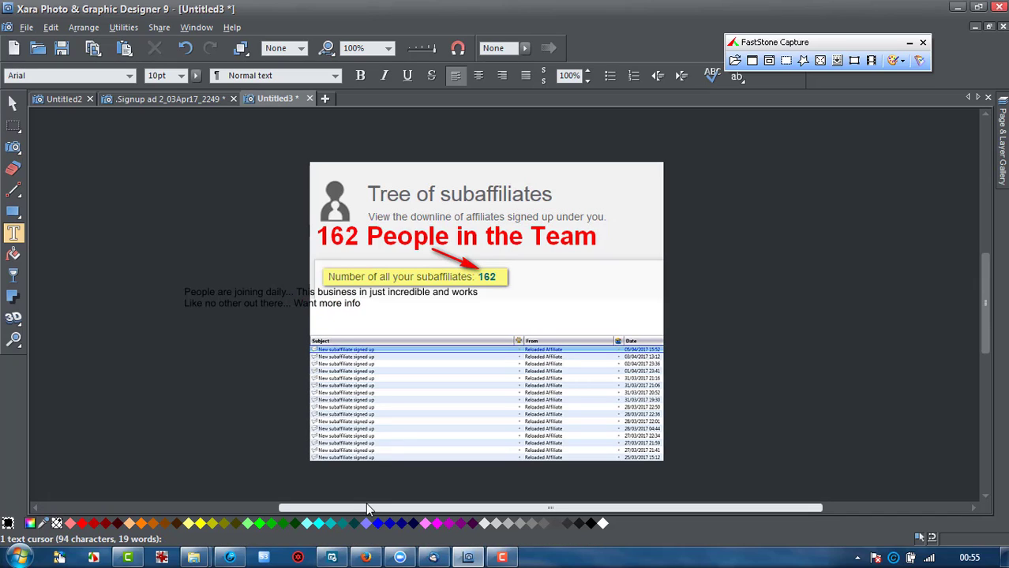
text(go here>> www.Be)
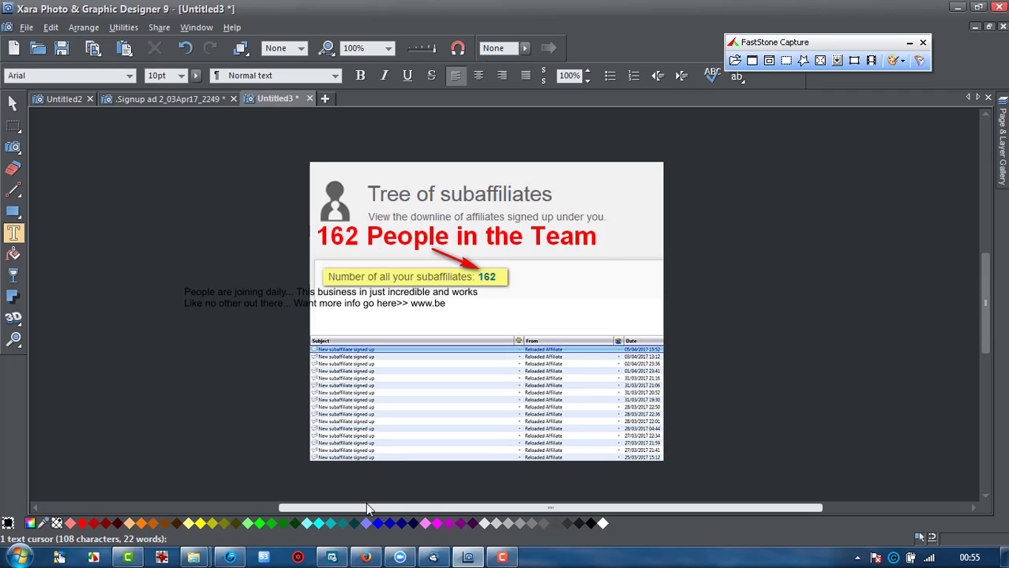
text(BestPayEver.com)
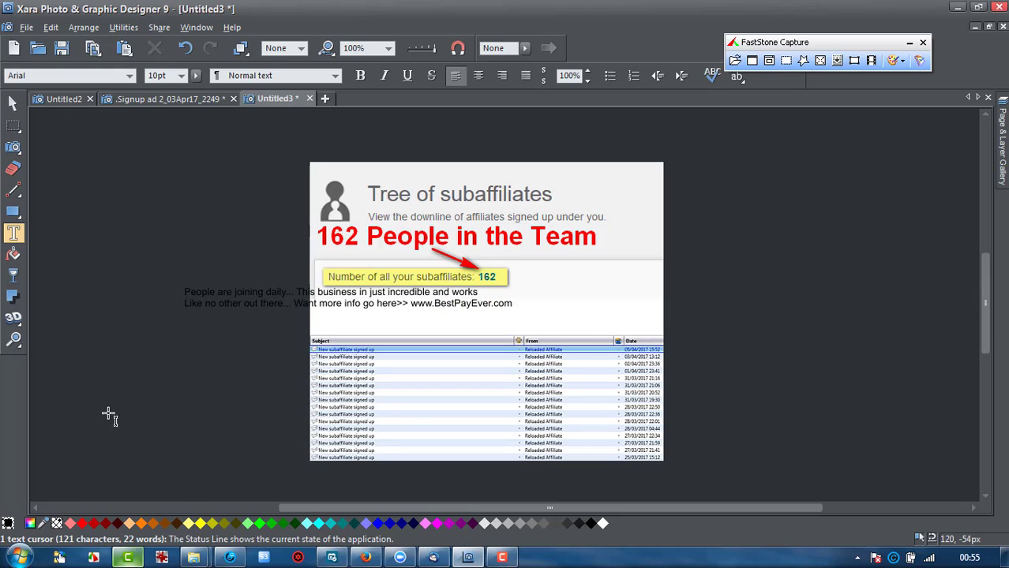
click(13, 103)
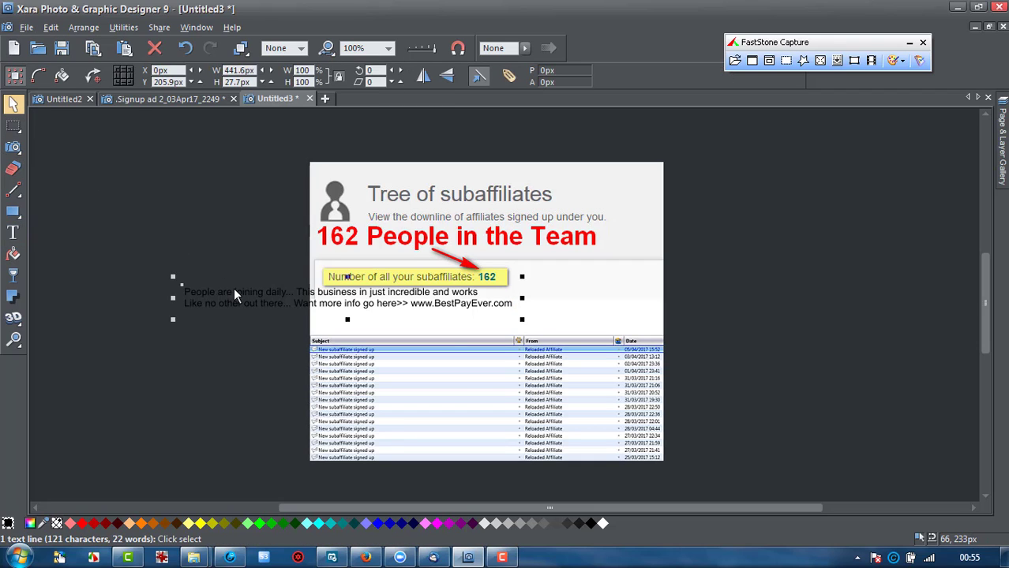
drag(233, 295, 394, 133)
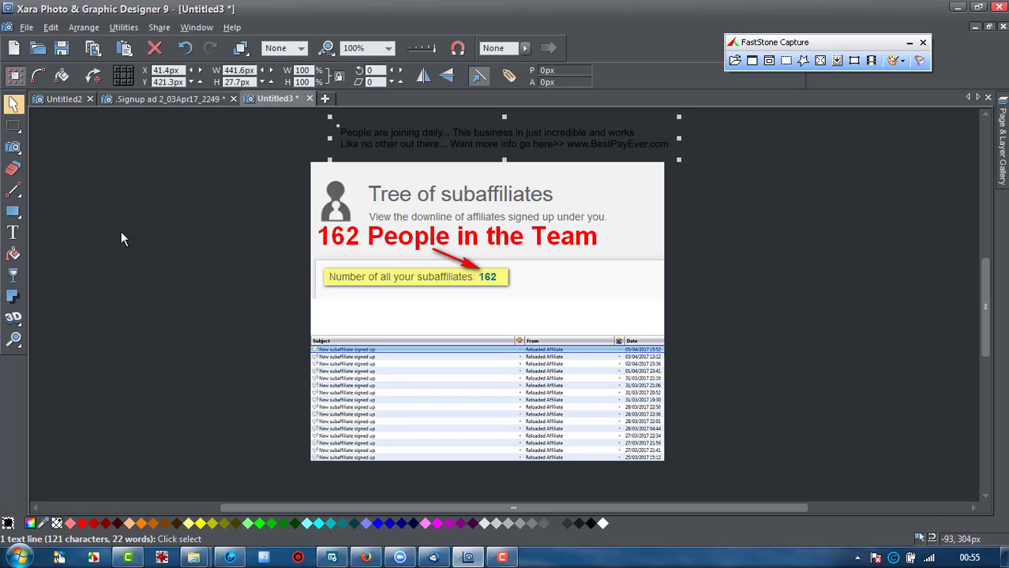
- Draw a rounded rectangle about 450 by 45 px in the white band and fill it with the yellow of the subaffiliates box
click(12, 211)
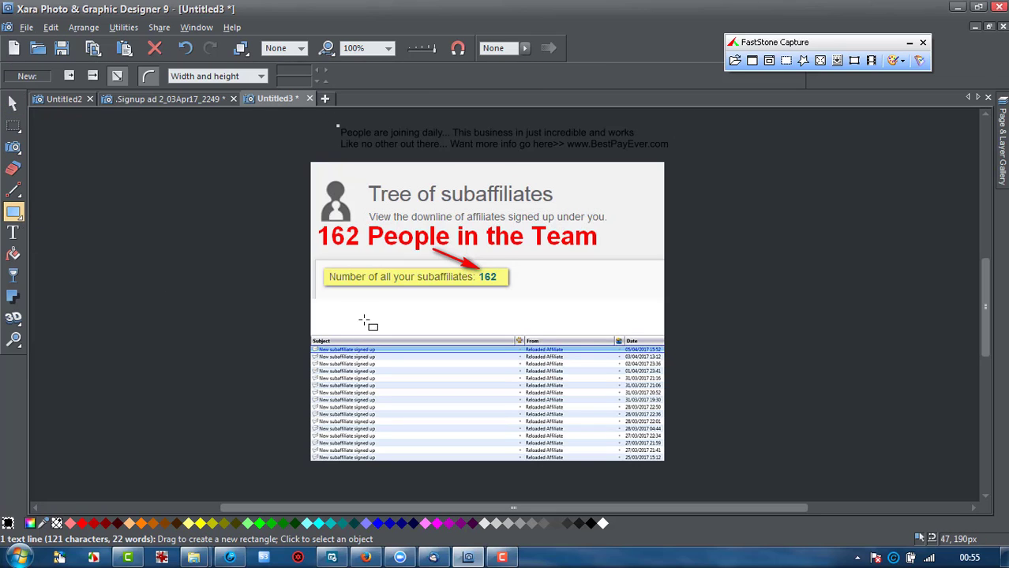
drag(320, 301, 654, 333)
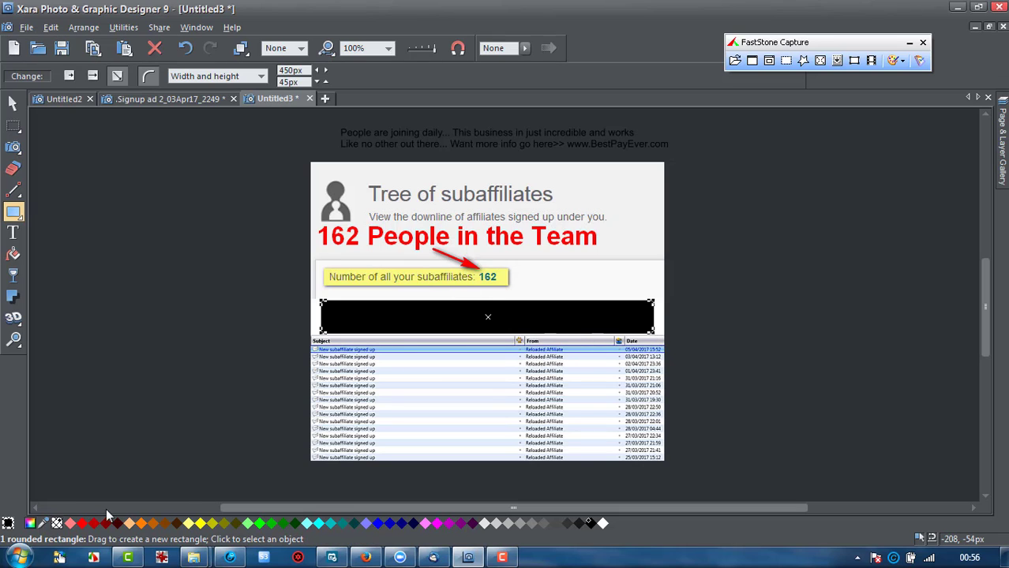
drag(44, 525, 404, 263)
click(732, 282)
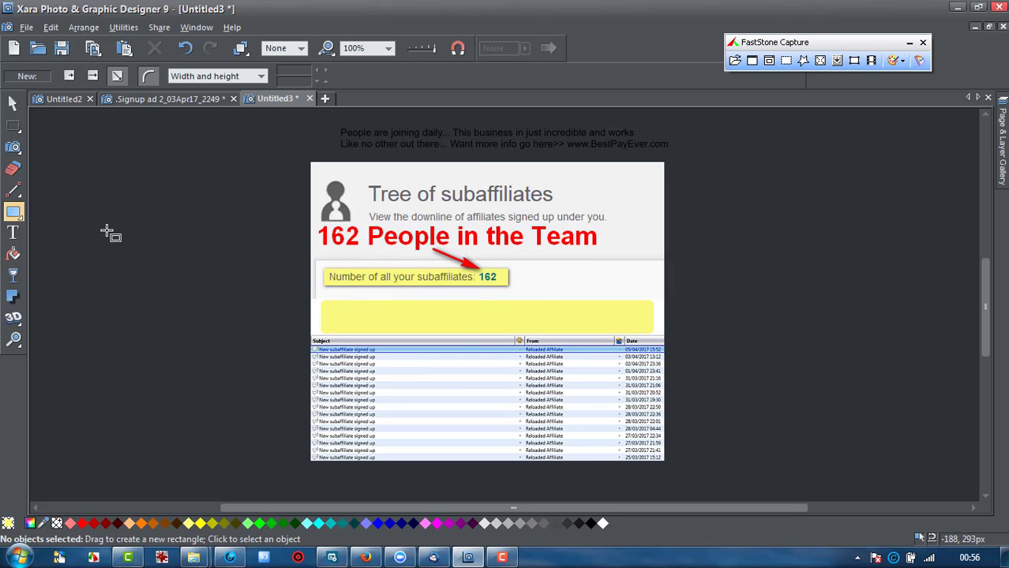
- Move the yellow rectangle slightly up and stretch it to about 465 by 53 px so it nearly spans the image's width
click(12, 103)
drag(393, 319, 393, 311)
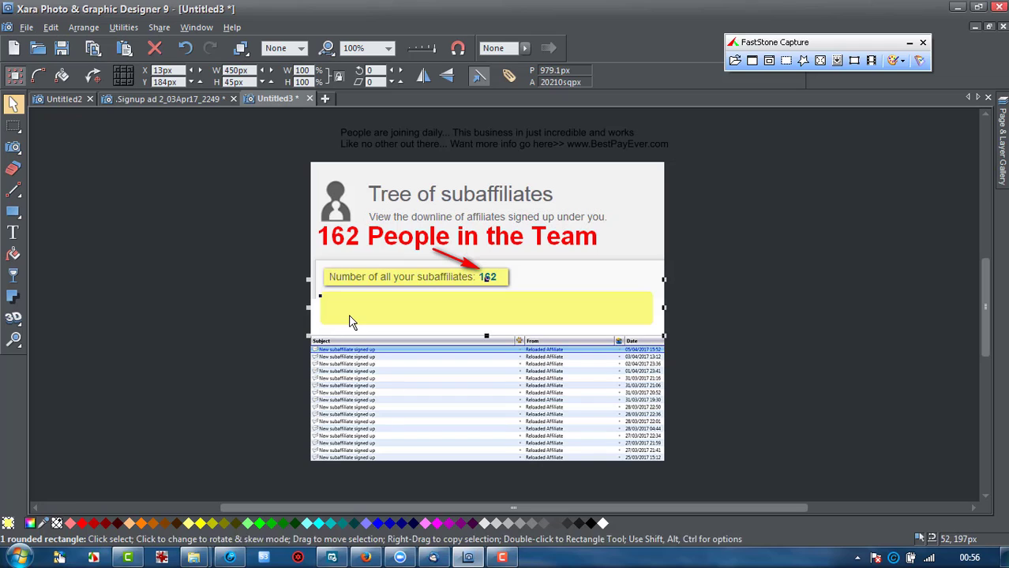
click(486, 307)
click(486, 308)
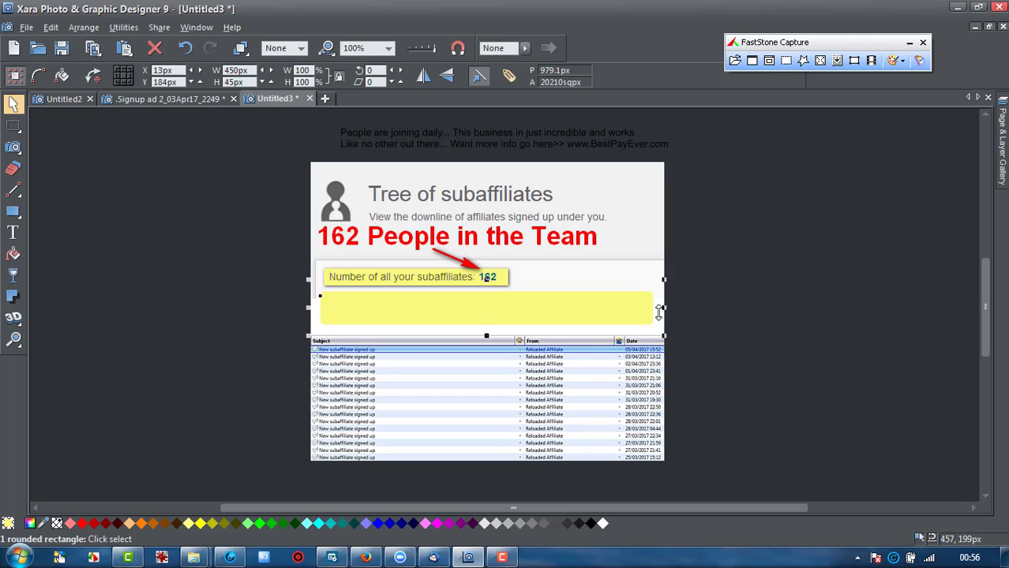
drag(668, 309, 670, 310)
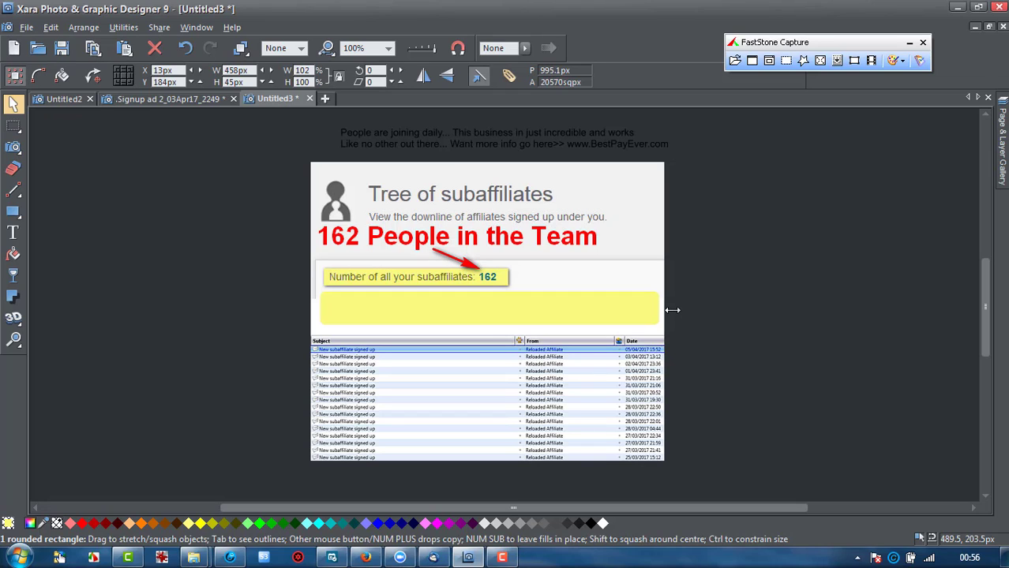
drag(673, 310, 673, 310)
drag(308, 304, 300, 306)
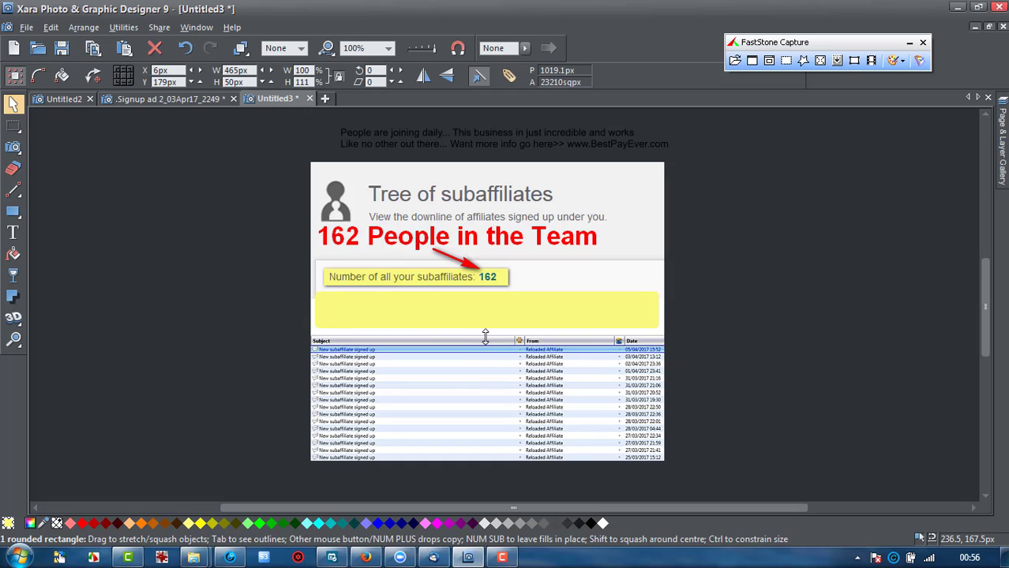
- Place the promotional text on the yellow rectangle and rebreak it so the first line ends with a lowercase "like"
drag(549, 146, 537, 311)
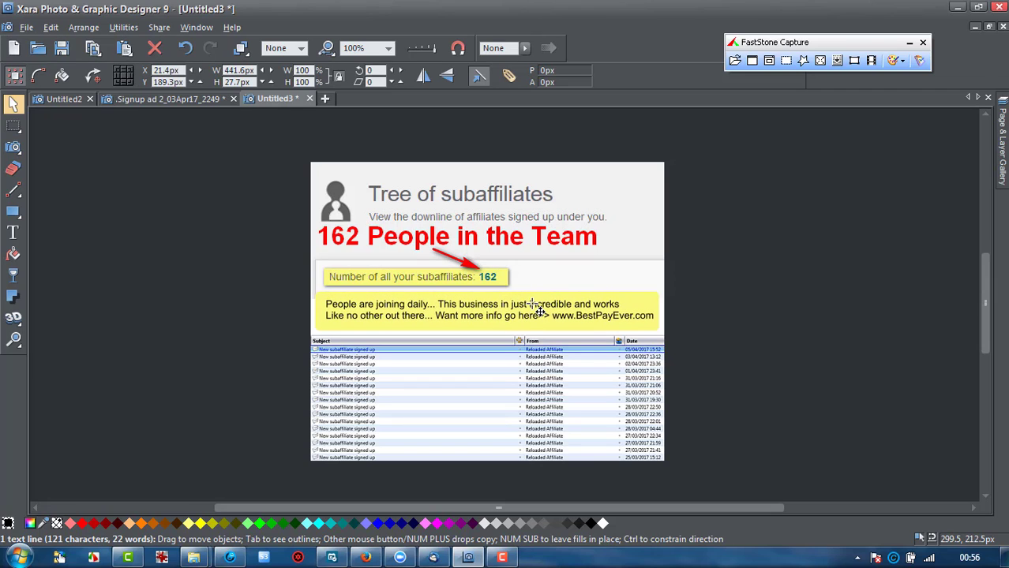
double_click(621, 304)
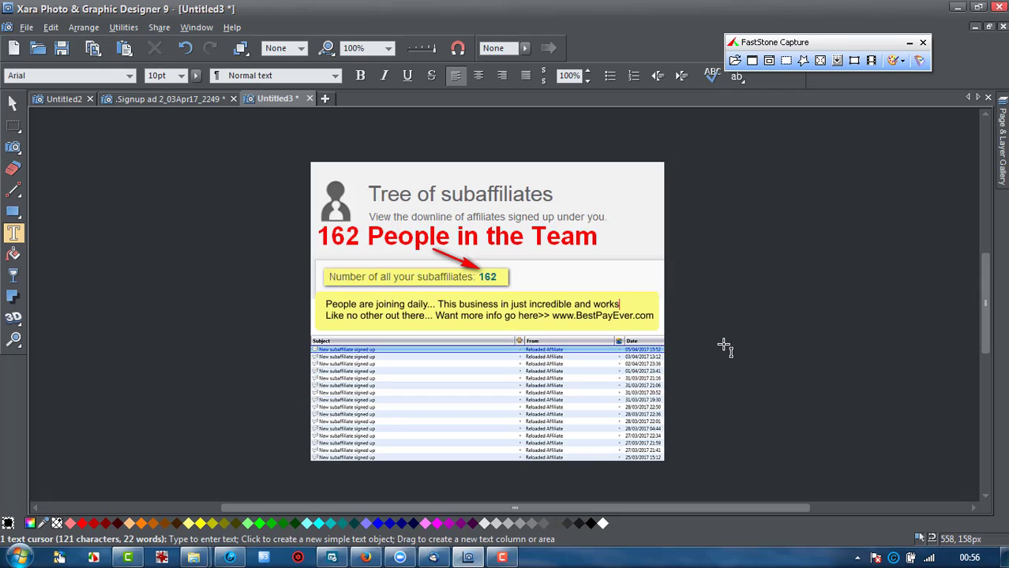
key(Delete)
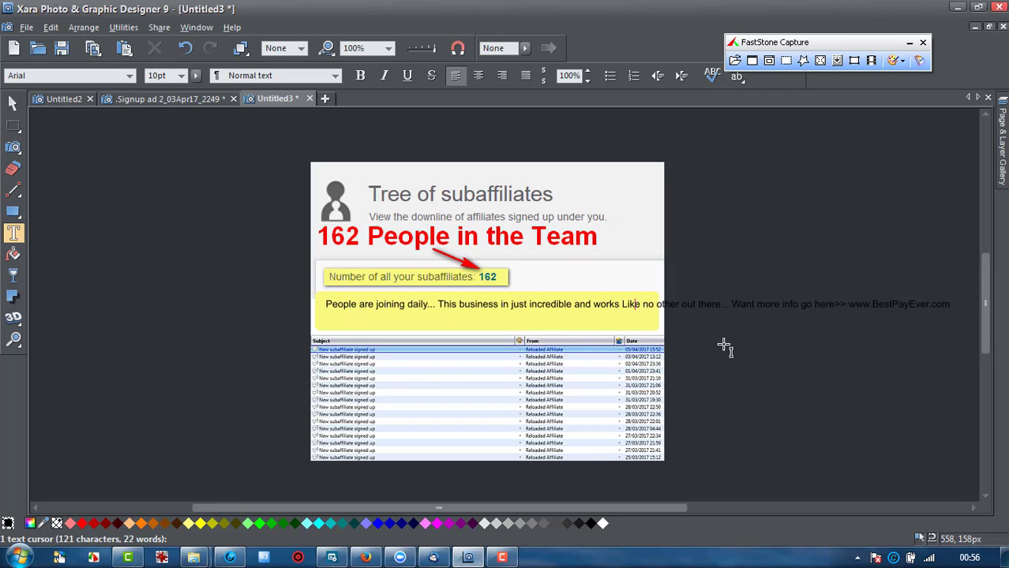
key(Delete)
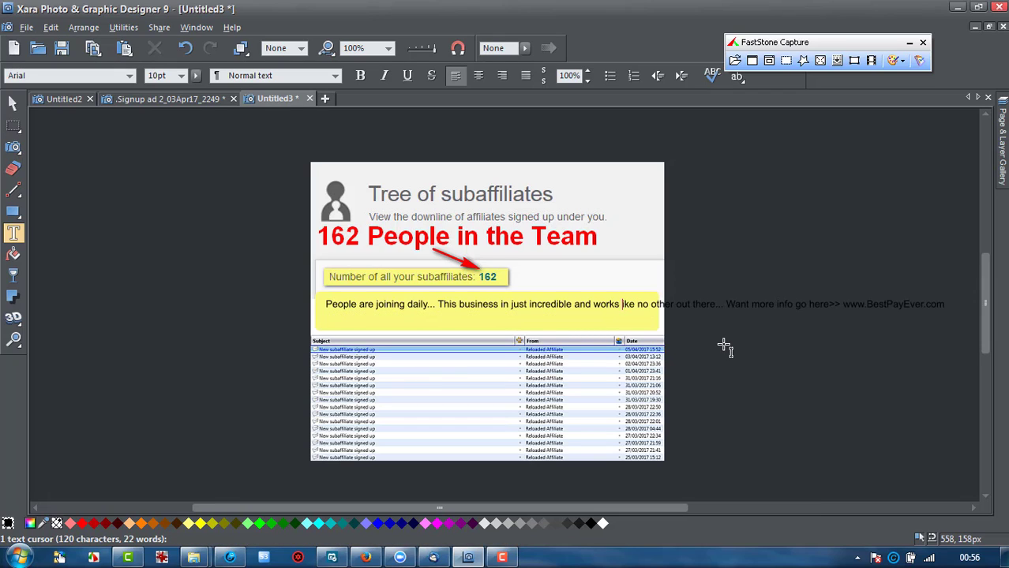
text(l)
key(Right)
key(Right)
key(Right)
key(Right)
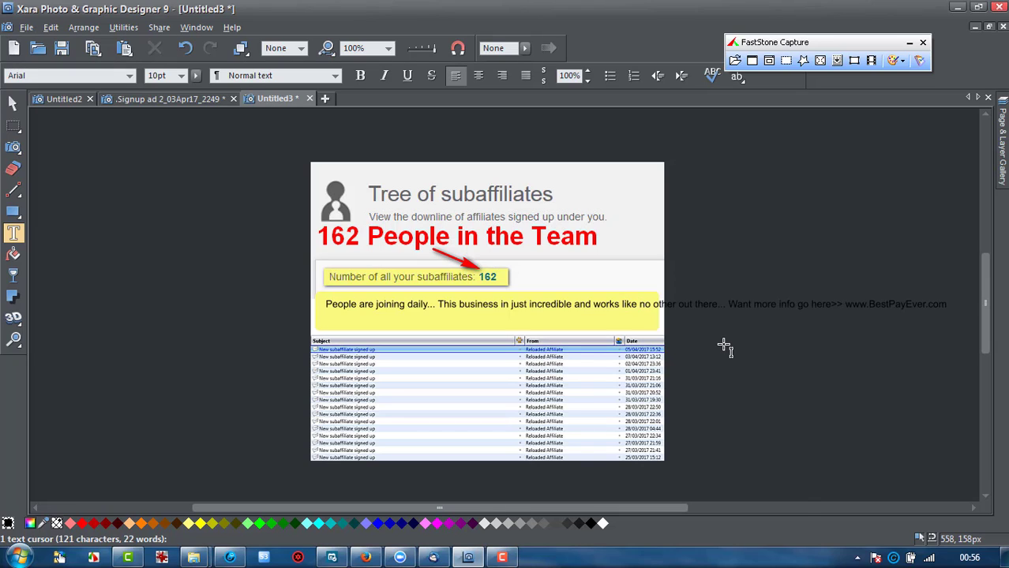
key(Return)
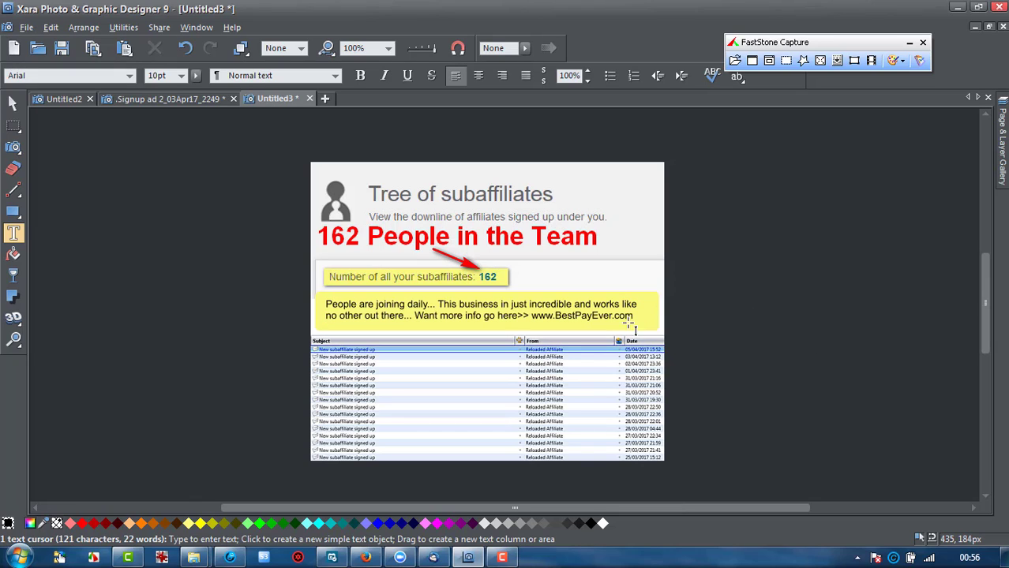
drag(634, 316, 531, 316)
click(292, 49)
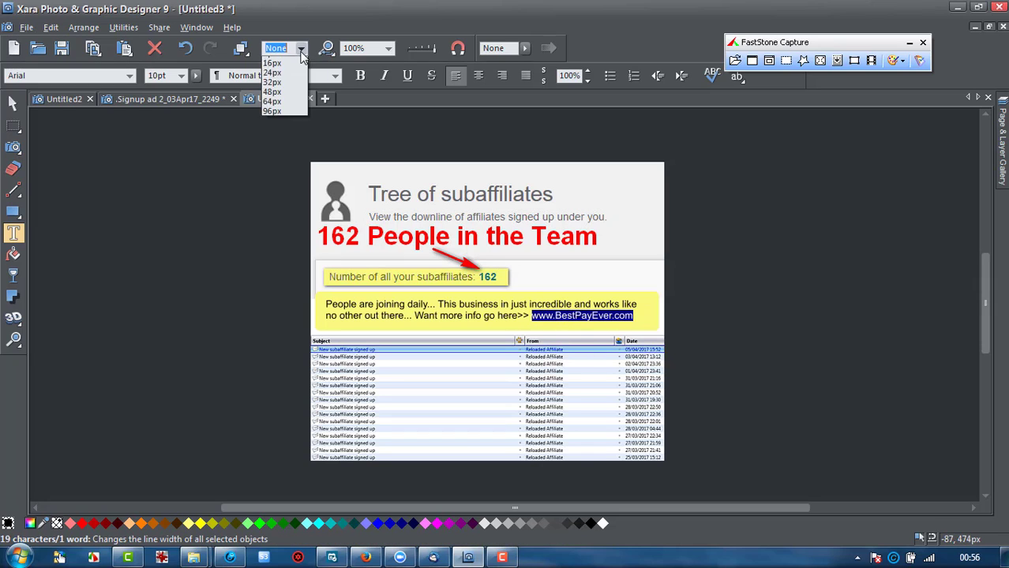
click(177, 145)
click(181, 75)
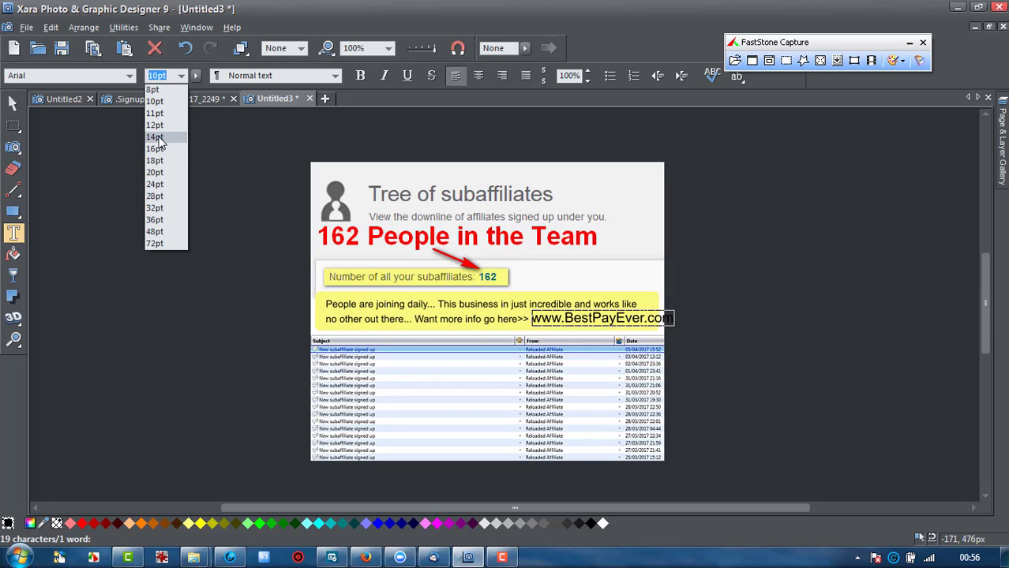
click(157, 126)
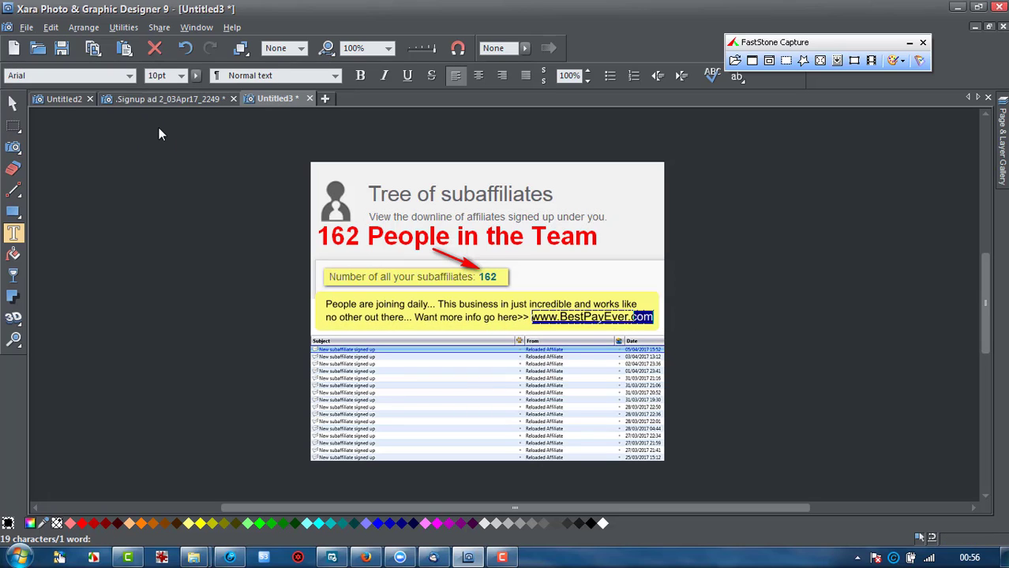
click(361, 76)
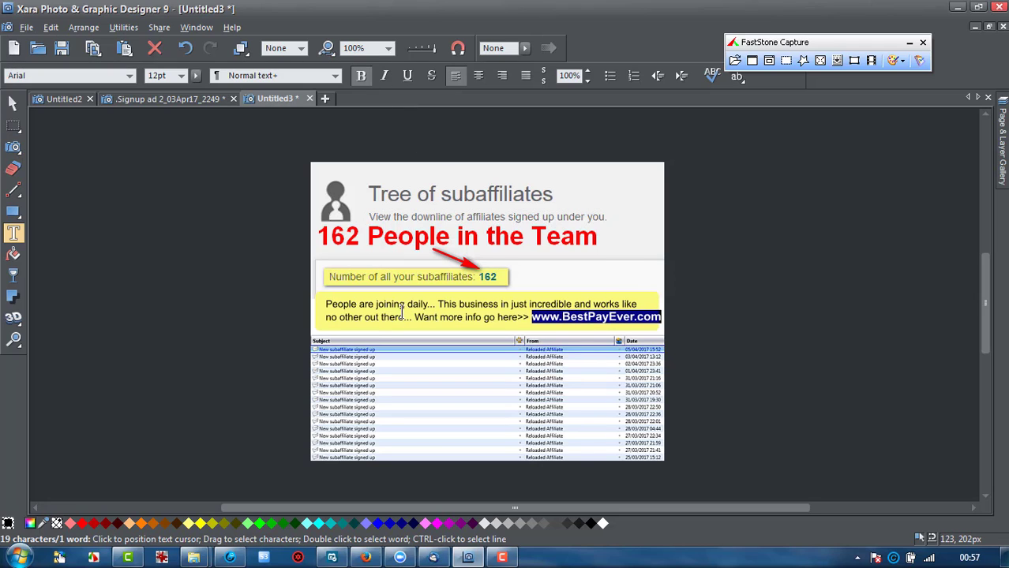
- Colour the text before the web address dark red and shift the text block slightly left and down within the yellow rectangle
drag(326, 304, 530, 317)
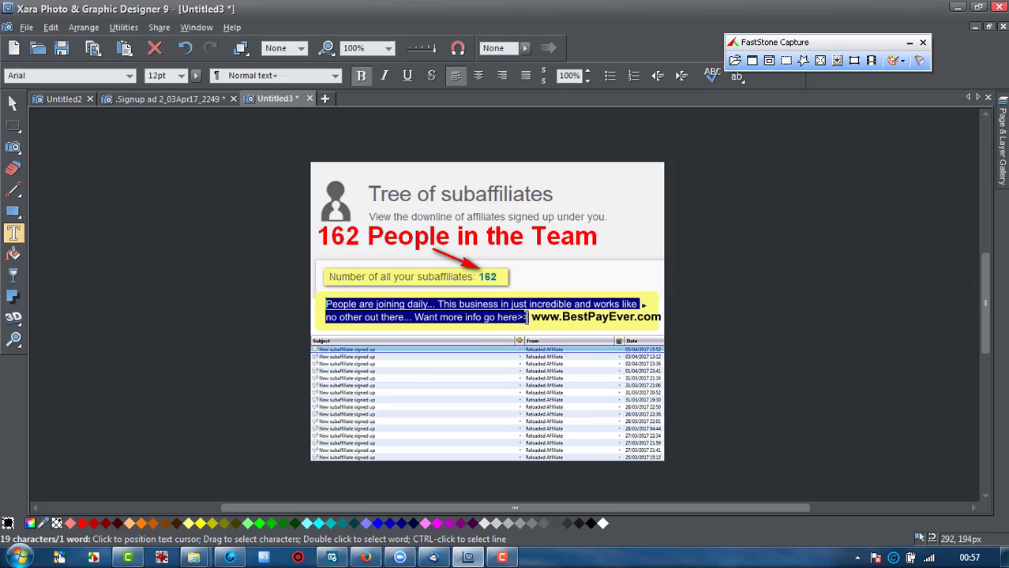
click(95, 525)
click(102, 411)
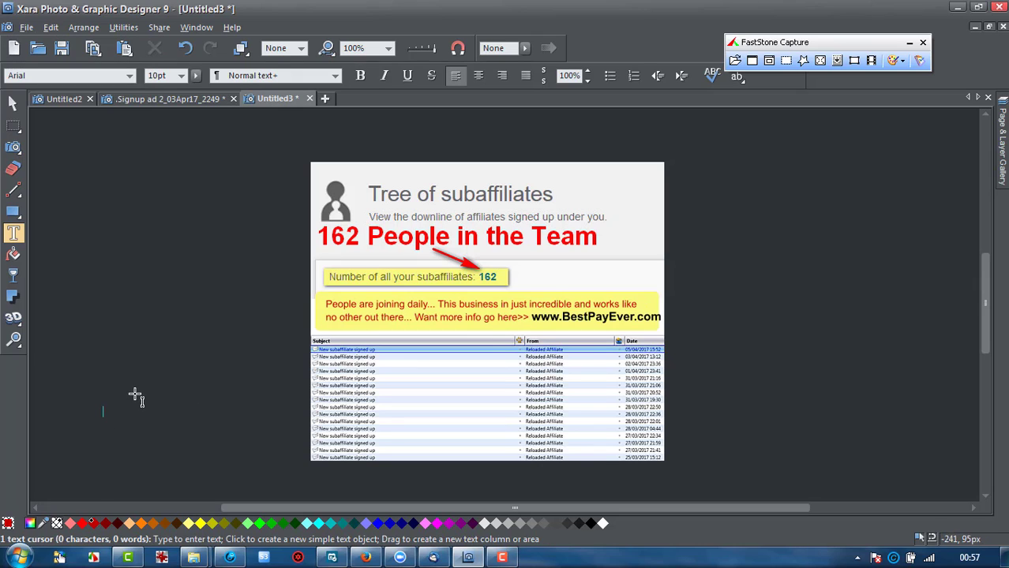
drag(528, 316, 304, 292)
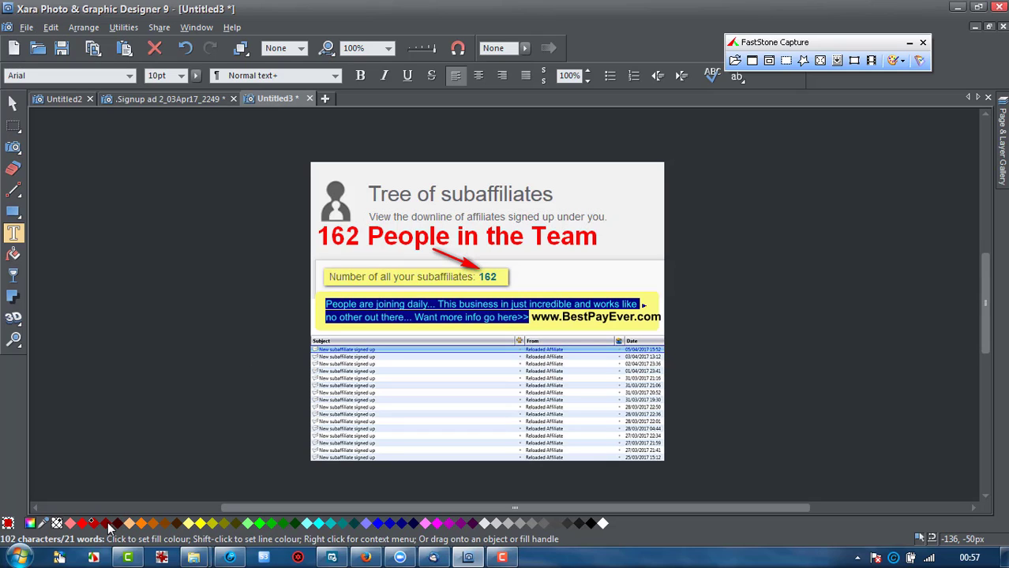
click(153, 389)
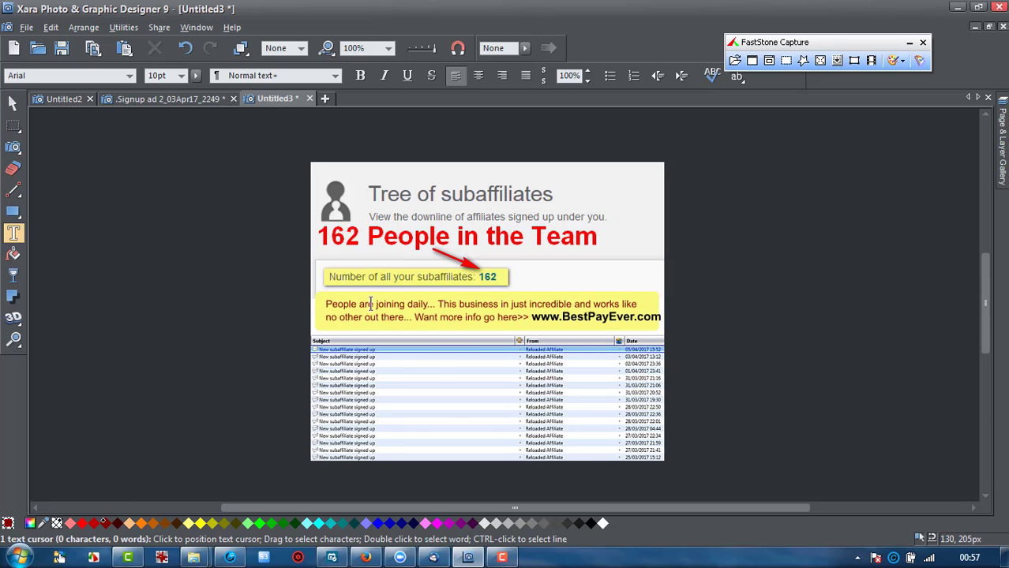
click(13, 103)
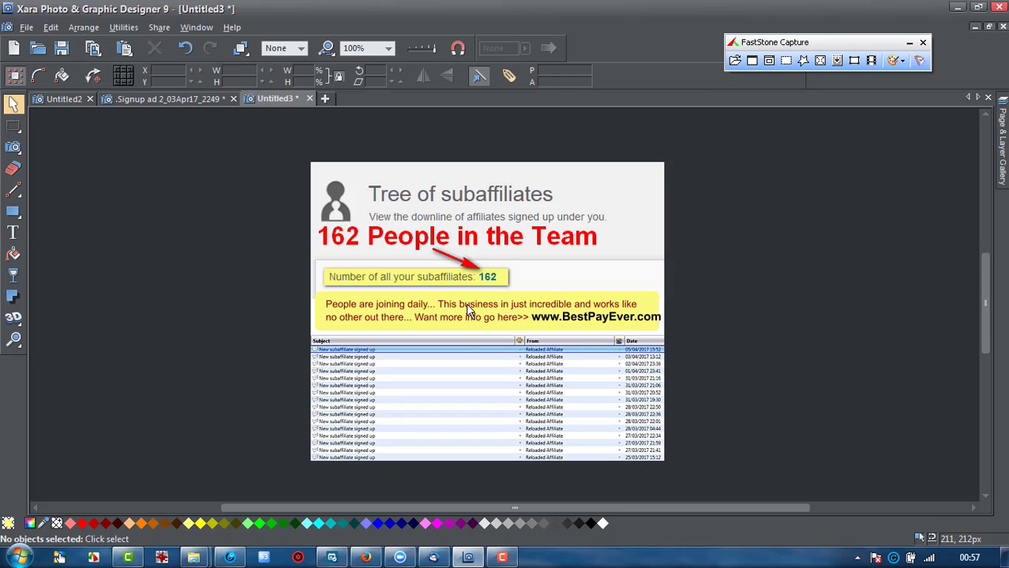
drag(466, 310, 470, 315)
double_click(652, 325)
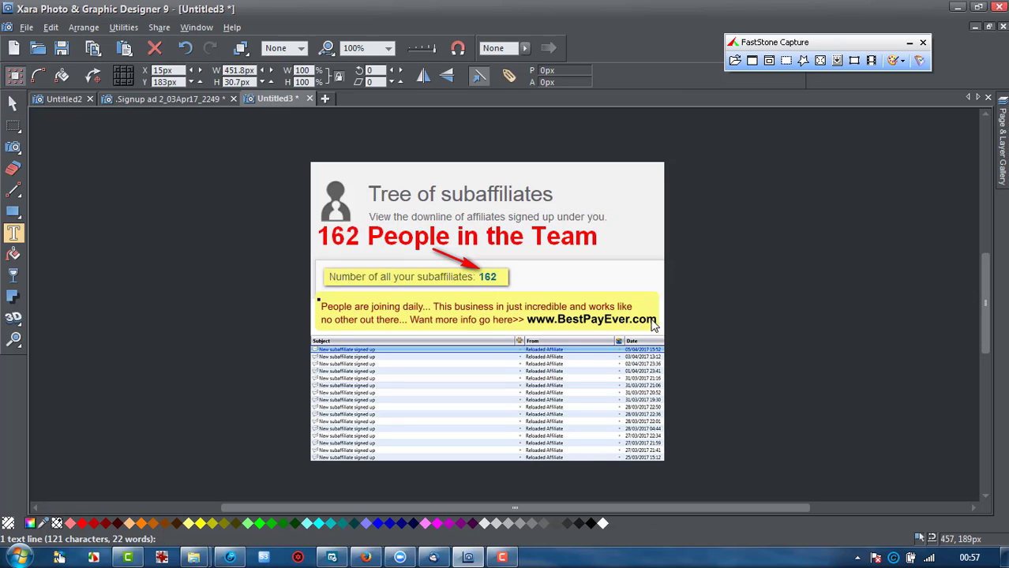
drag(655, 324, 525, 325)
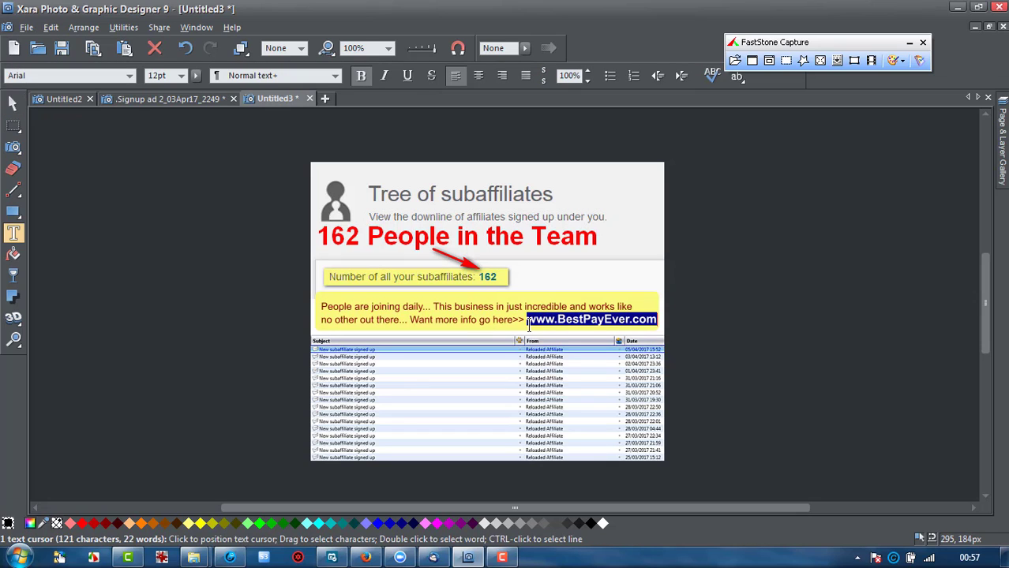
click(765, 348)
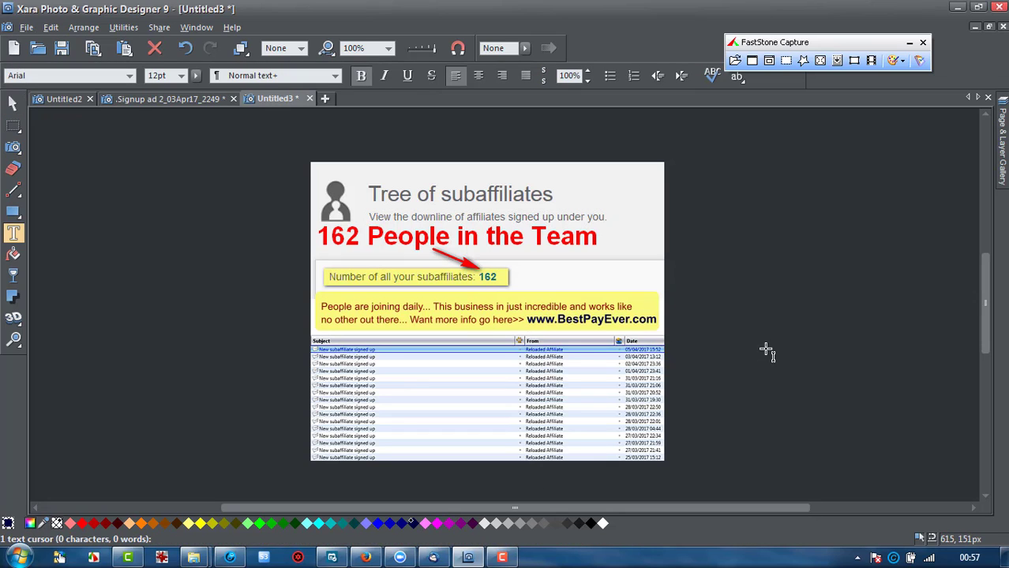
drag(656, 320, 524, 319)
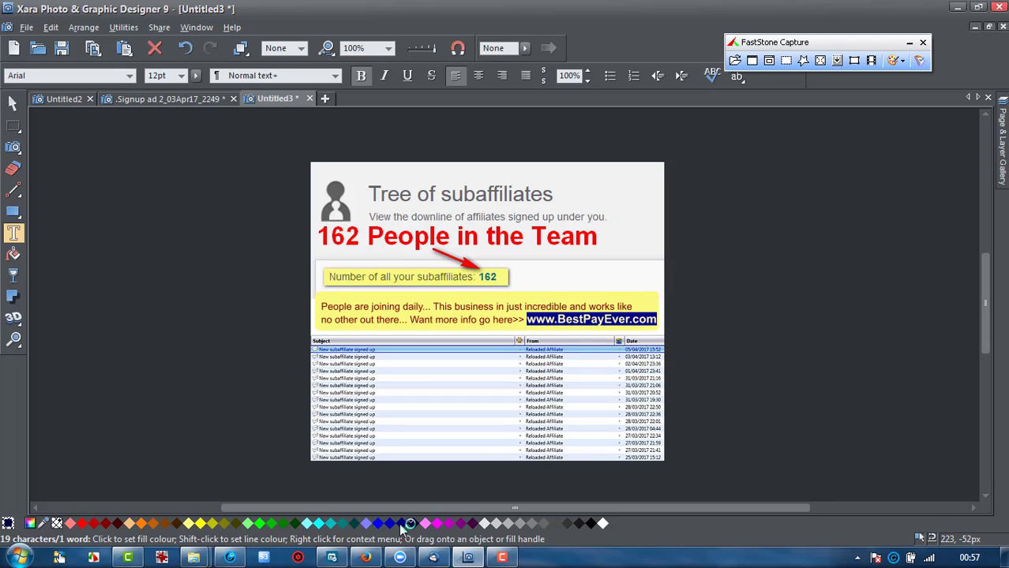
click(791, 371)
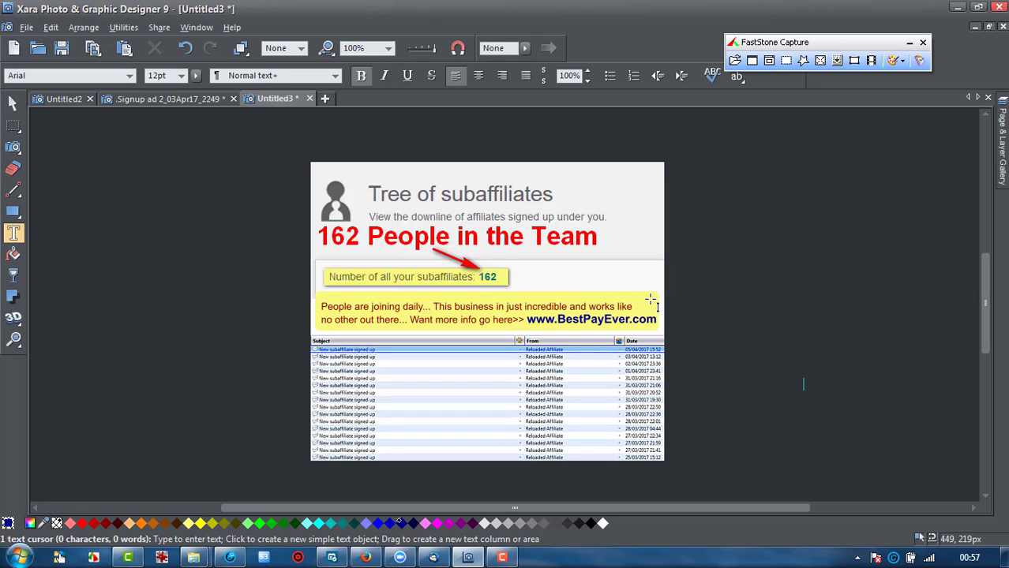
- Give the yellow rounded rectangle behind the promotional text a 0.5px outline
click(13, 105)
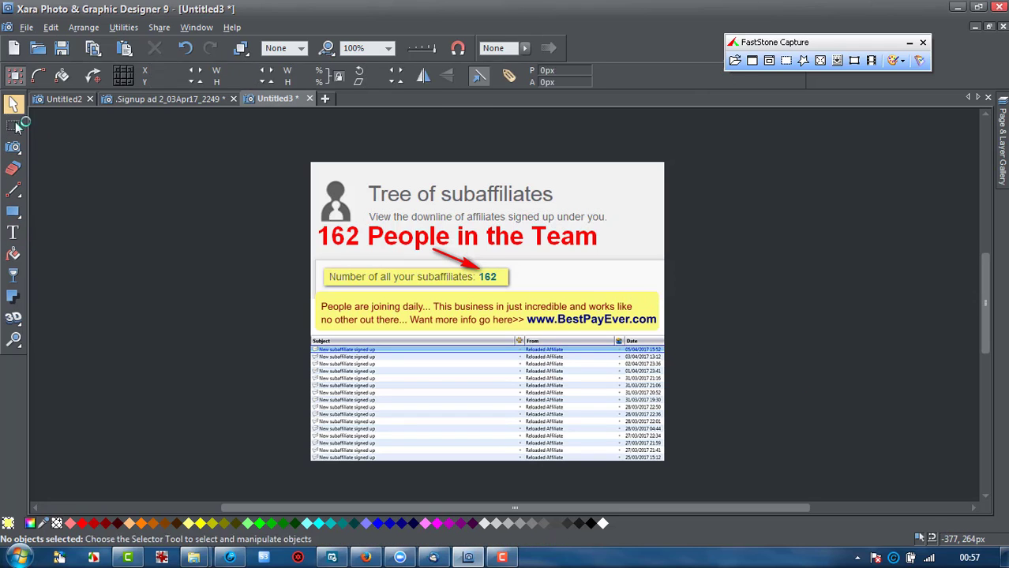
click(423, 302)
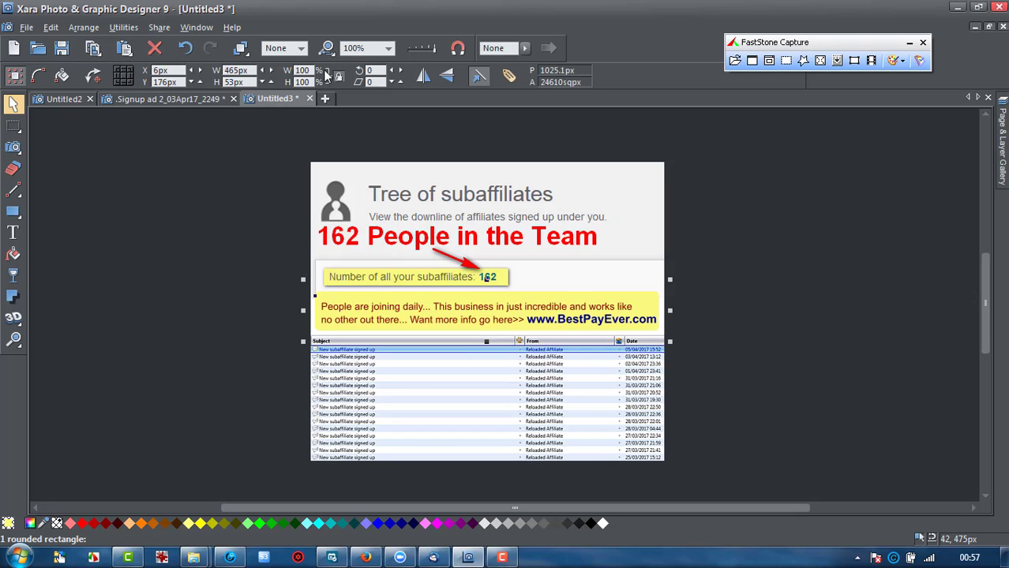
click(307, 48)
click(278, 80)
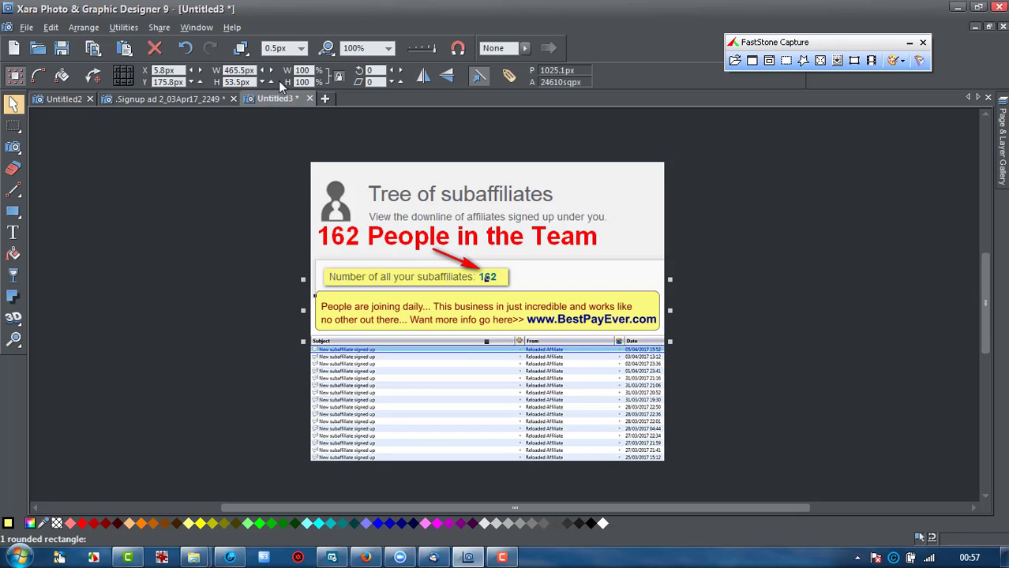
click(731, 298)
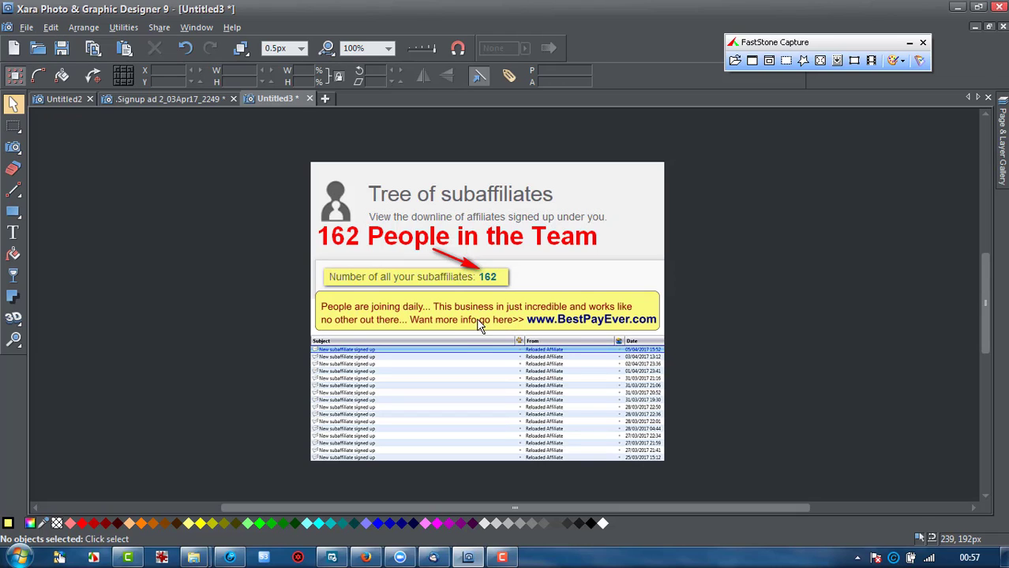
- Add a soft shadow offset 2px and -5px to the yellow promotional rectangle and set its transparency to 57%
click(454, 335)
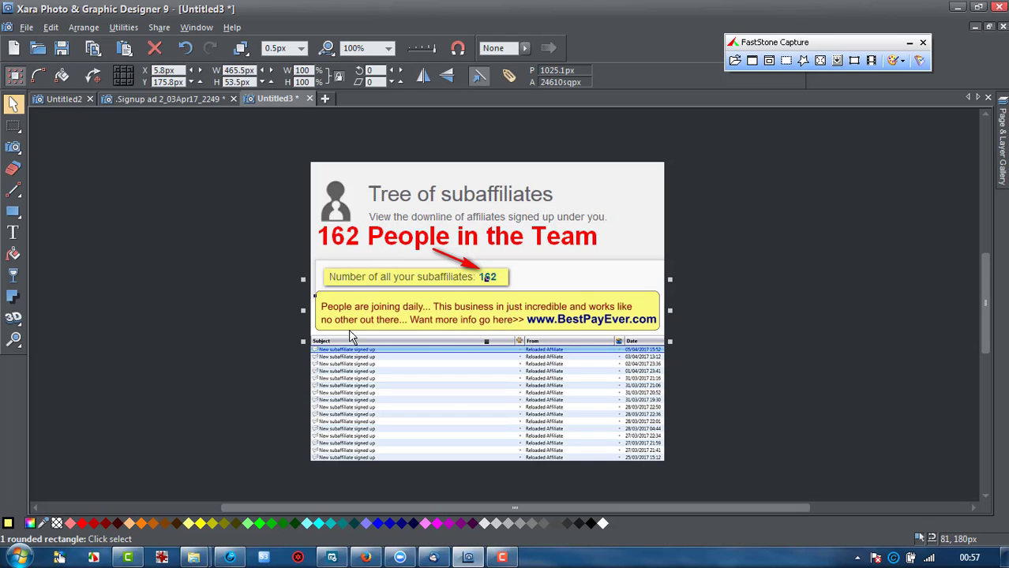
click(15, 301)
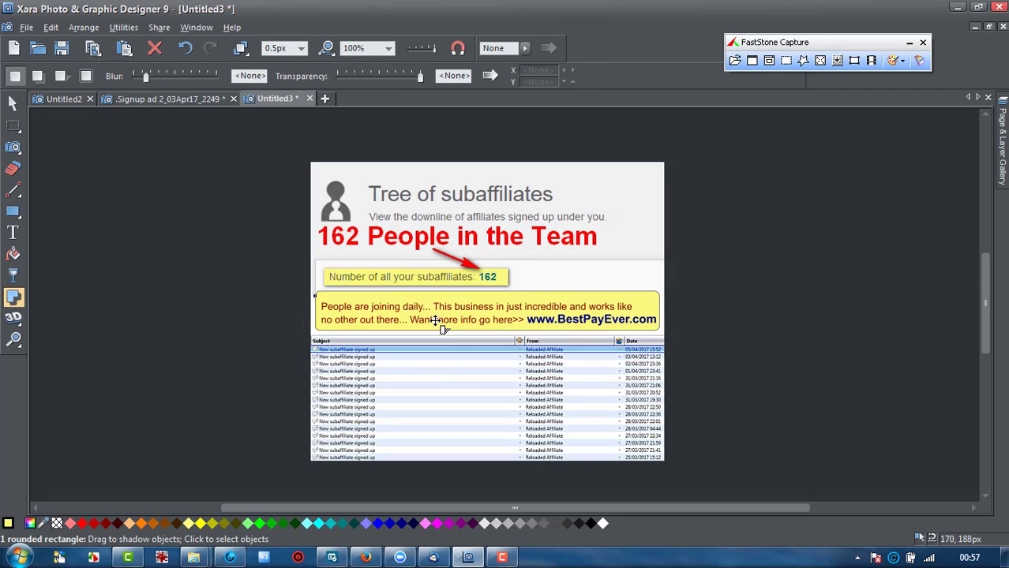
drag(437, 323, 413, 326)
key(ctrl+z)
drag(649, 294, 646, 293)
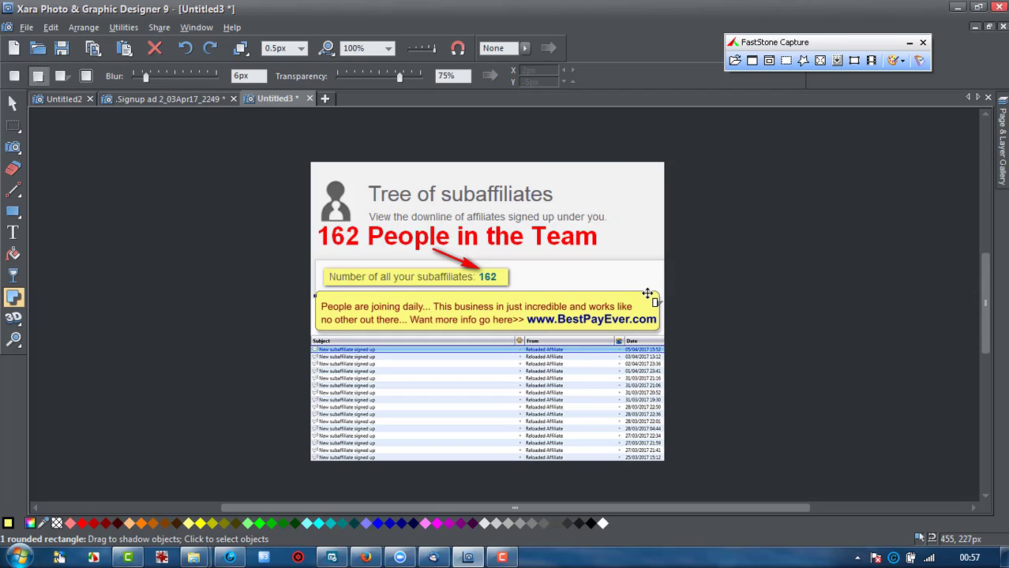
drag(647, 294, 646, 293)
drag(401, 75, 393, 80)
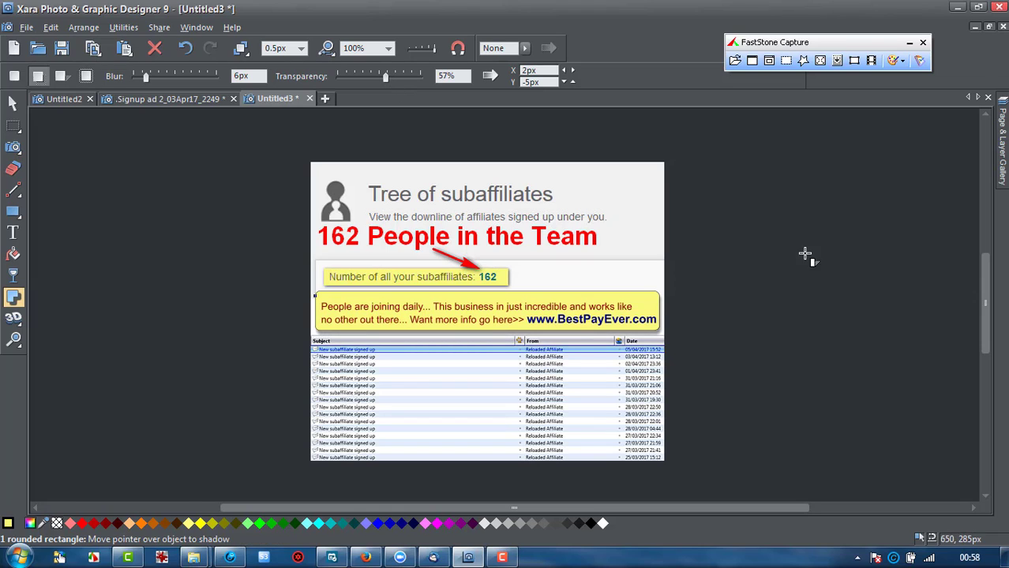
click(862, 266)
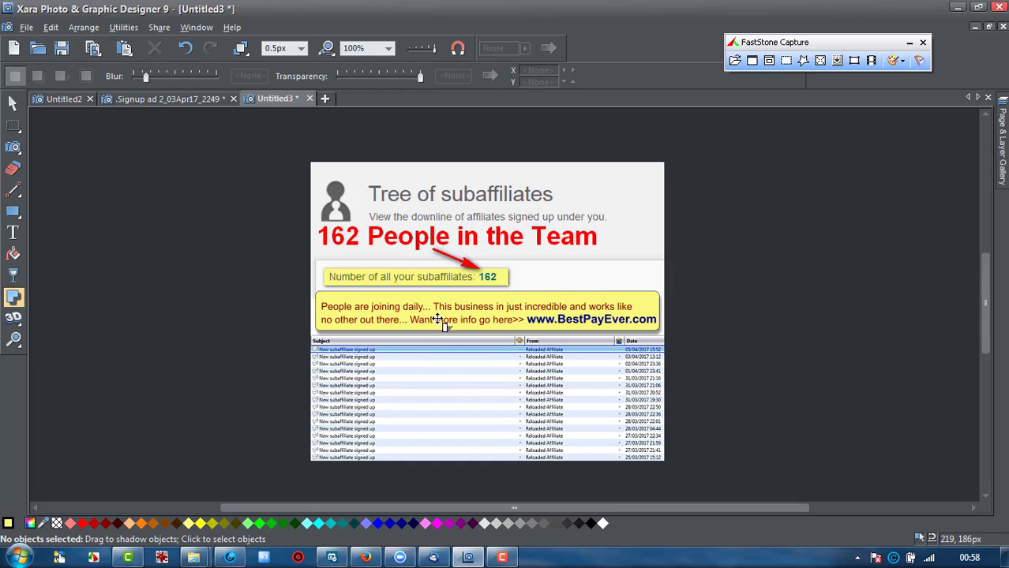
- Nudge the promotional text slightly up and left within the yellow rectangle, to X 14px, Y 185px
click(12, 103)
click(467, 303)
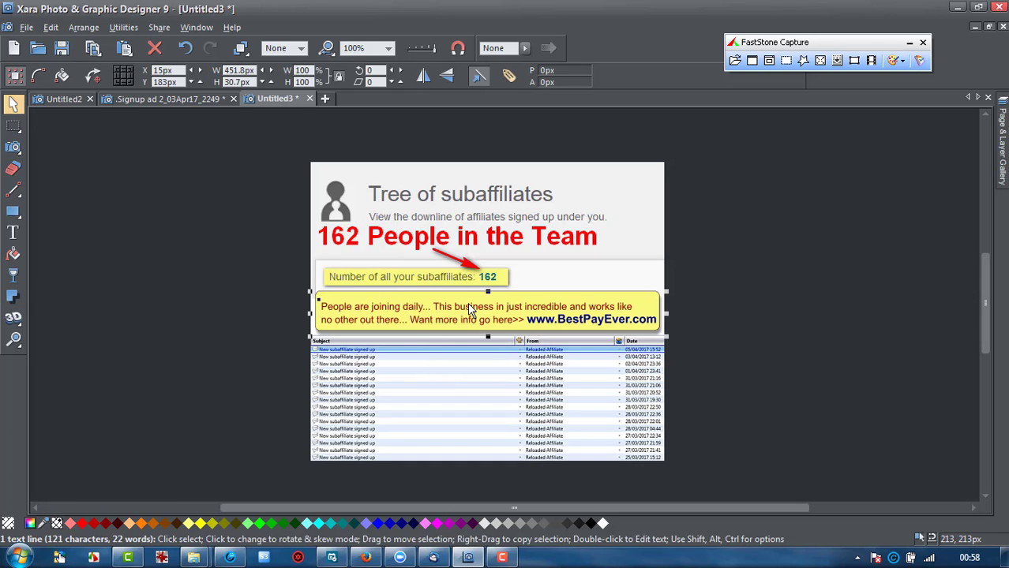
key(Up)
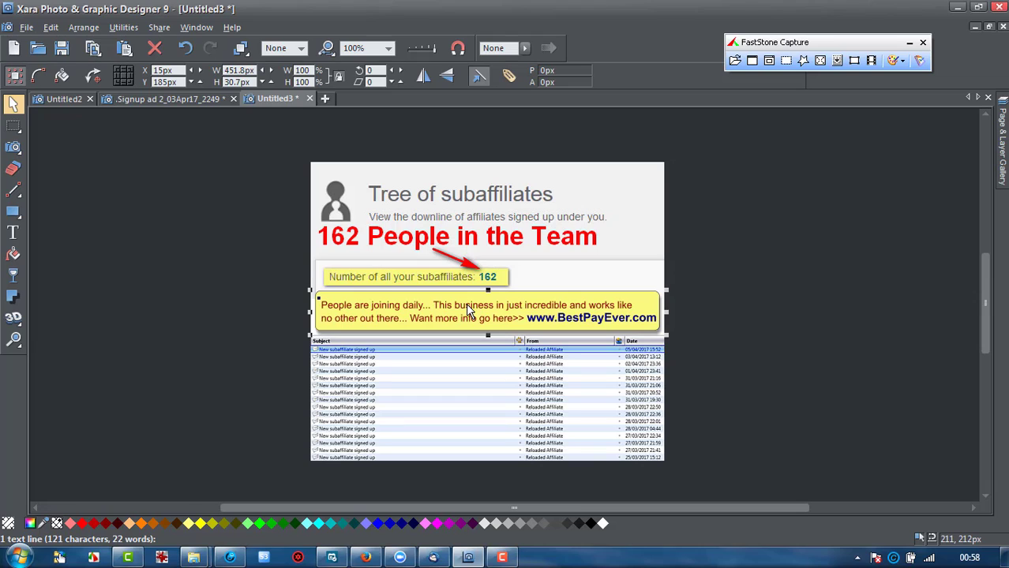
key(Left)
key(Down)
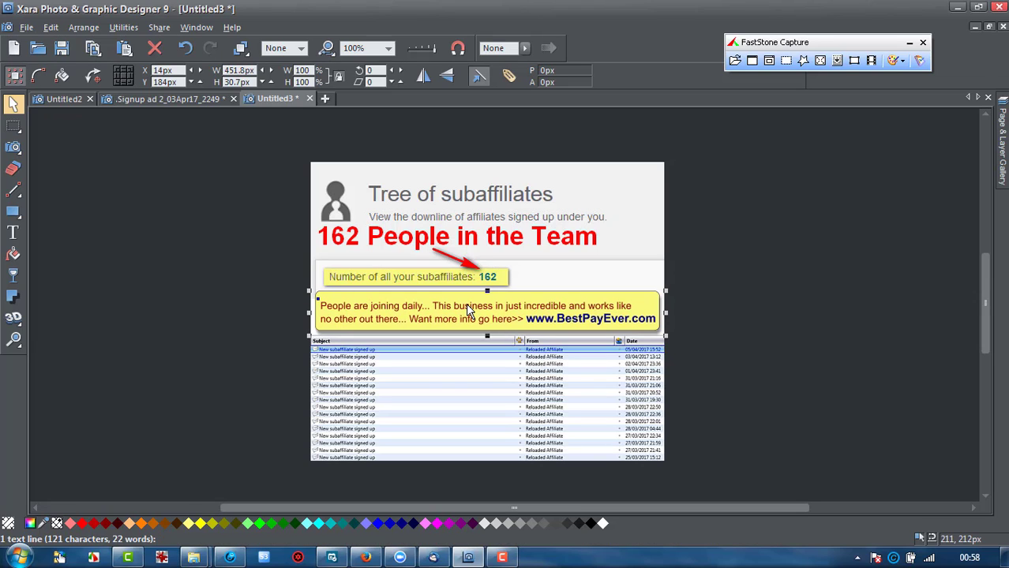
key(Up)
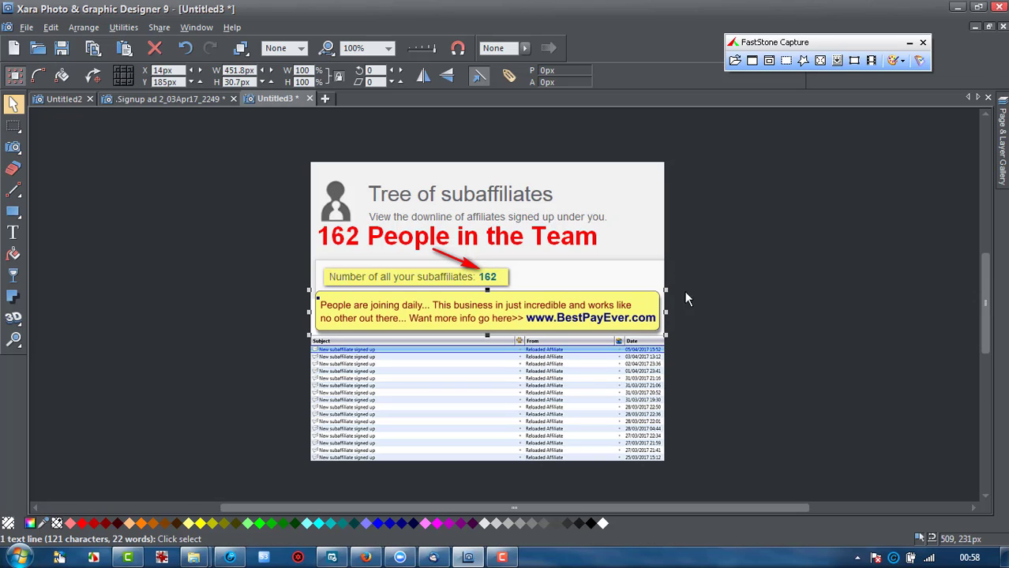
click(759, 264)
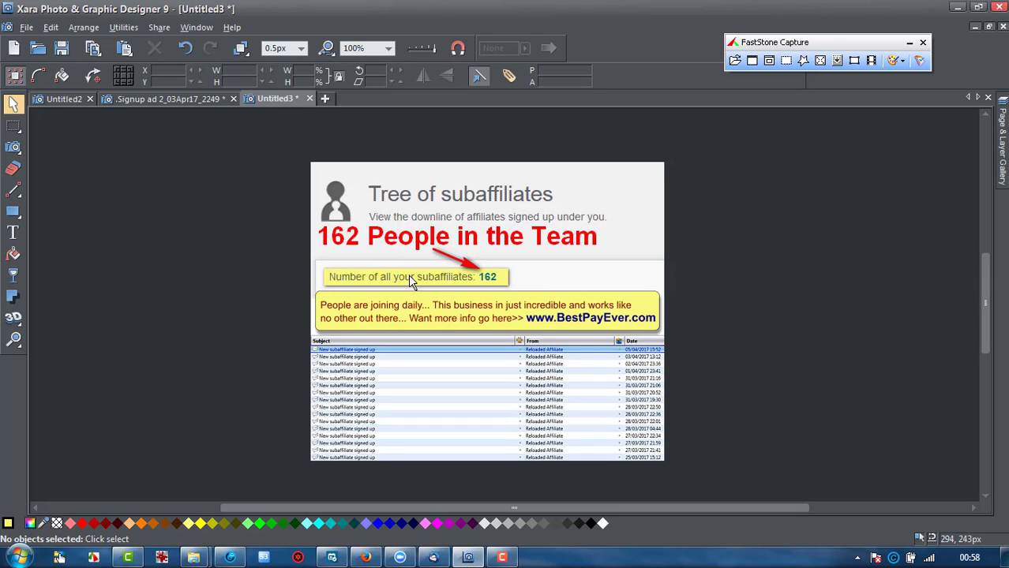
- Create the text "in just 3 months!!" beside the ad and colour it with the red sampled from the "162 People in the Team" headline
click(14, 234)
click(118, 235)
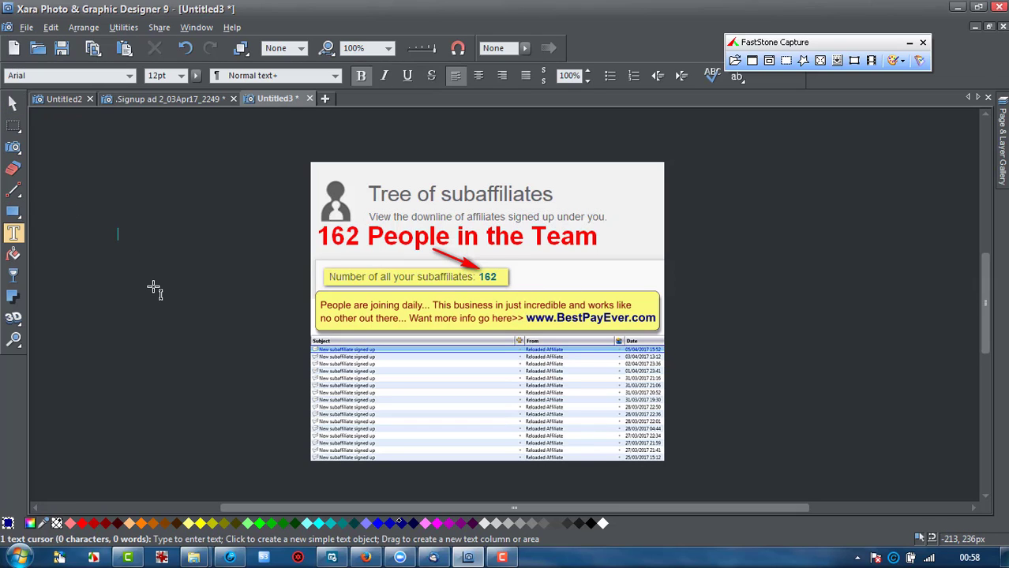
text(in just 3)
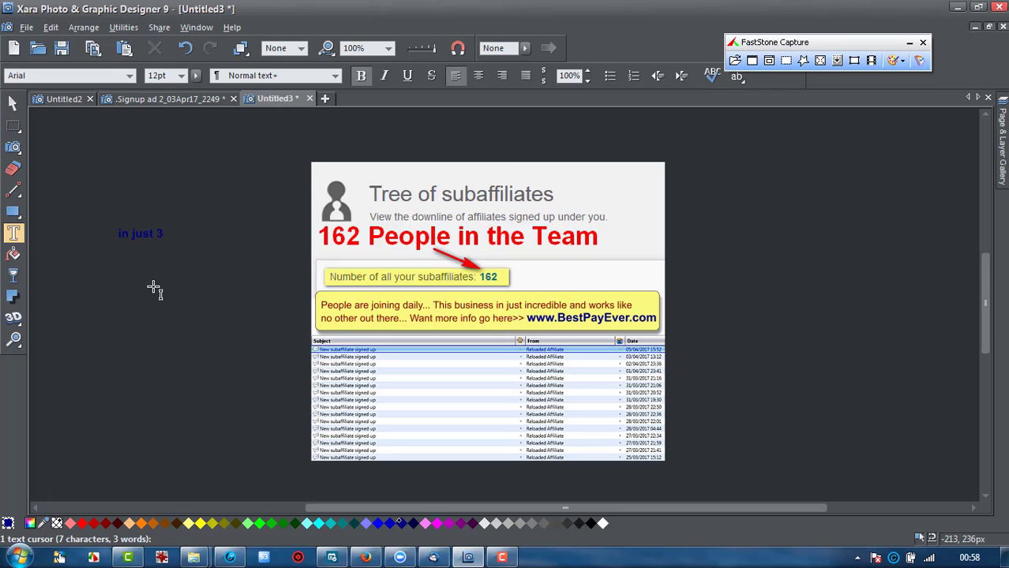
text( months)
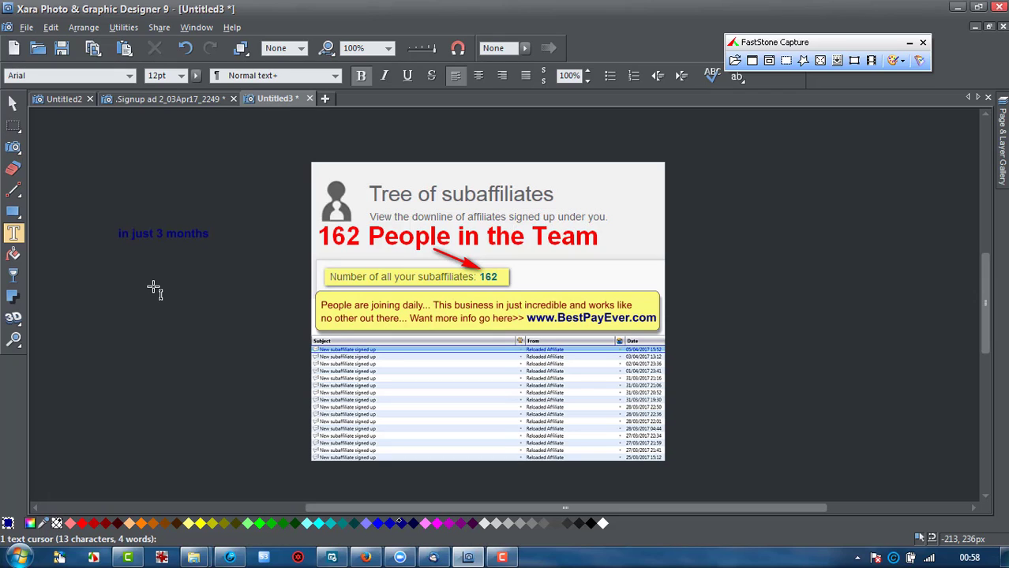
text(!!)
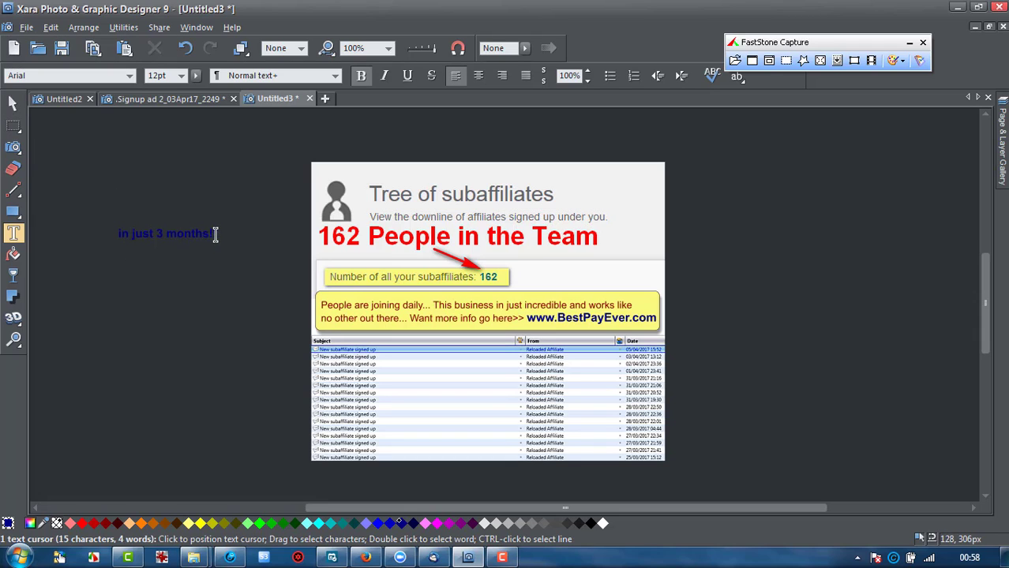
drag(117, 232, 276, 236)
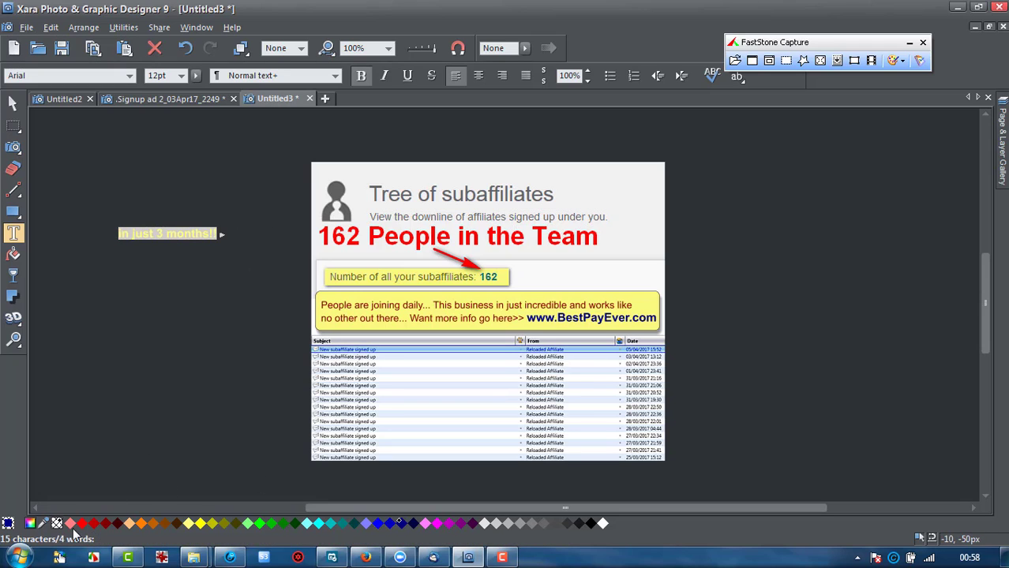
drag(44, 523, 469, 241)
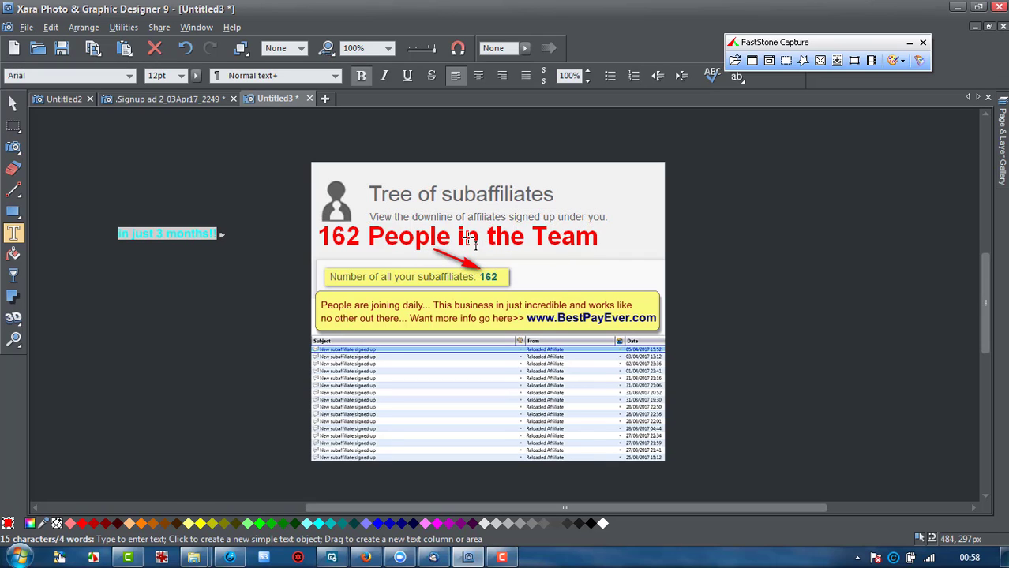
key(Escape)
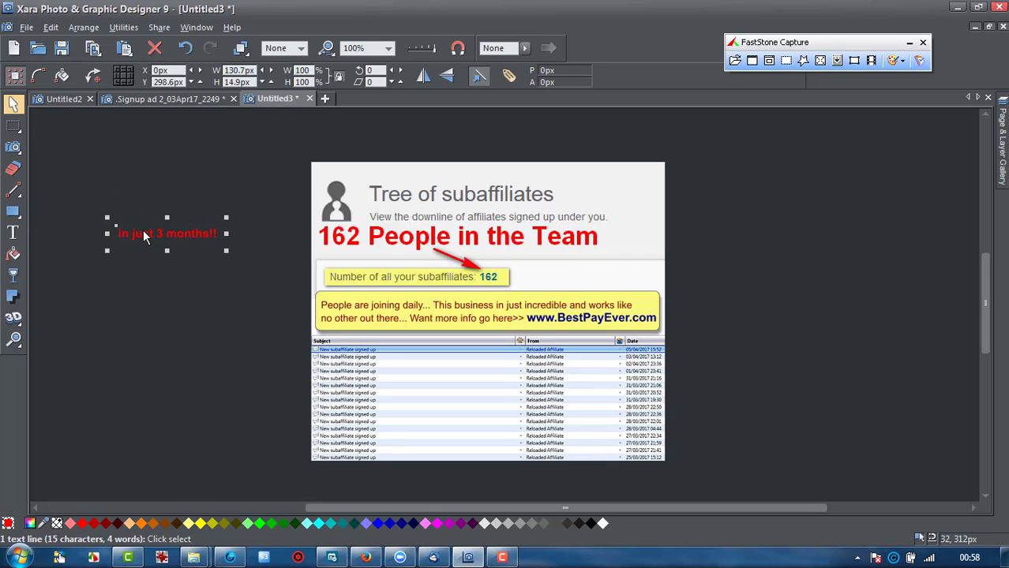
- Place "in just 3 months!!" just after the subaffiliates number box, enlarged to about 183 px wide, at about X 274.5px, Y 237px
drag(143, 236, 540, 280)
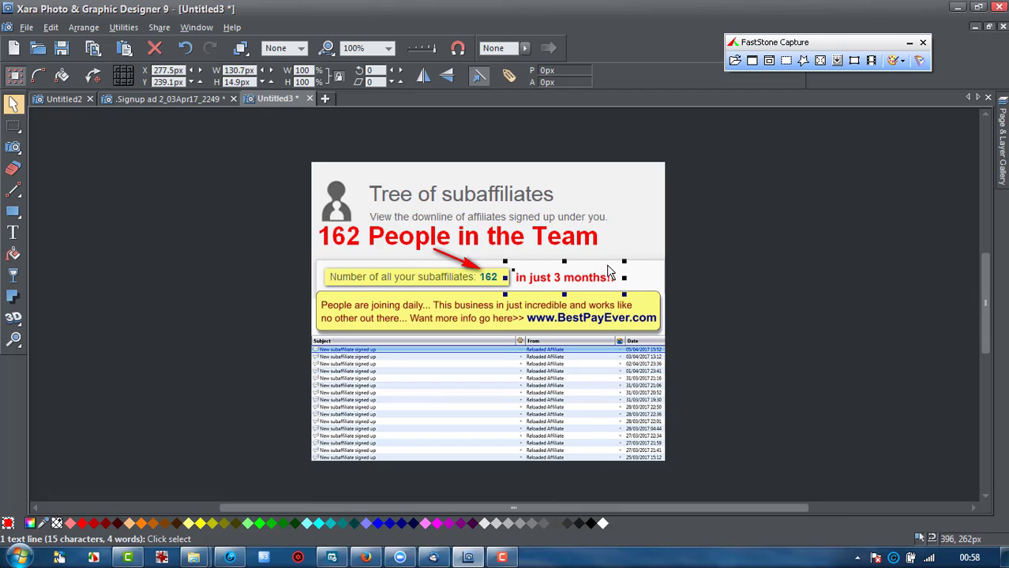
drag(624, 261, 649, 255)
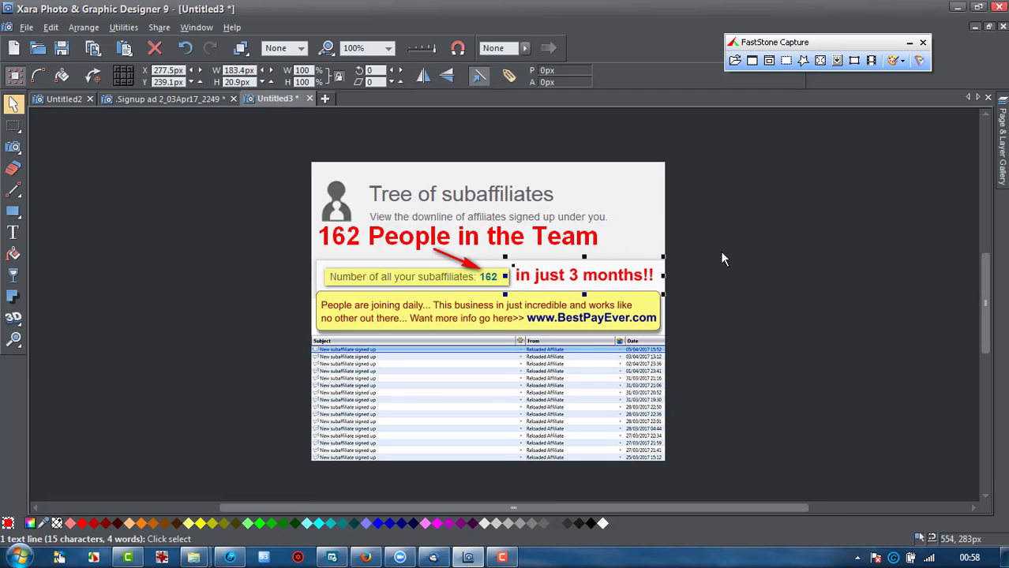
key(Left)
key(Left)
key(Left)
key(Down)
key(Down)
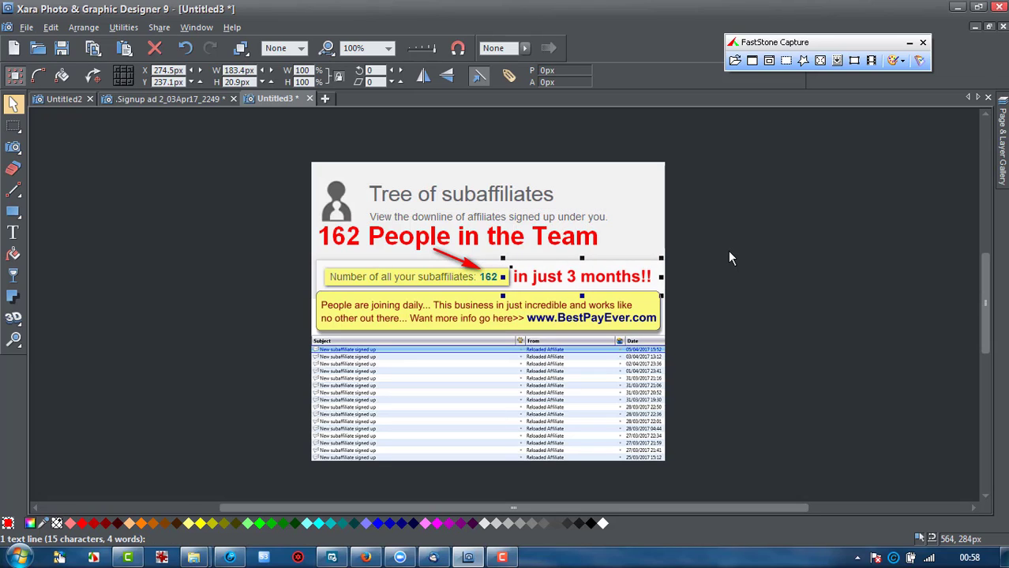
click(729, 257)
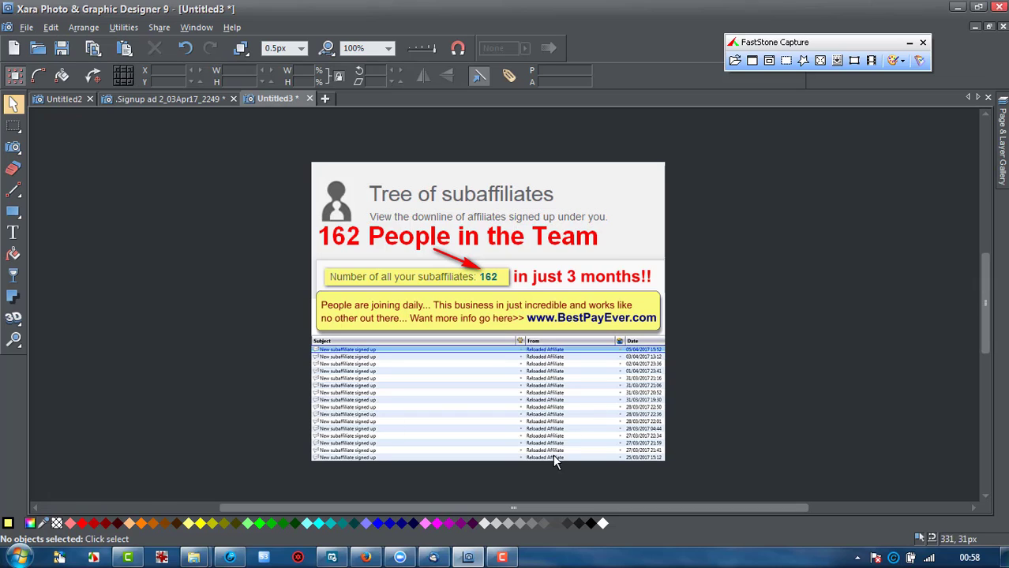
key(F8)
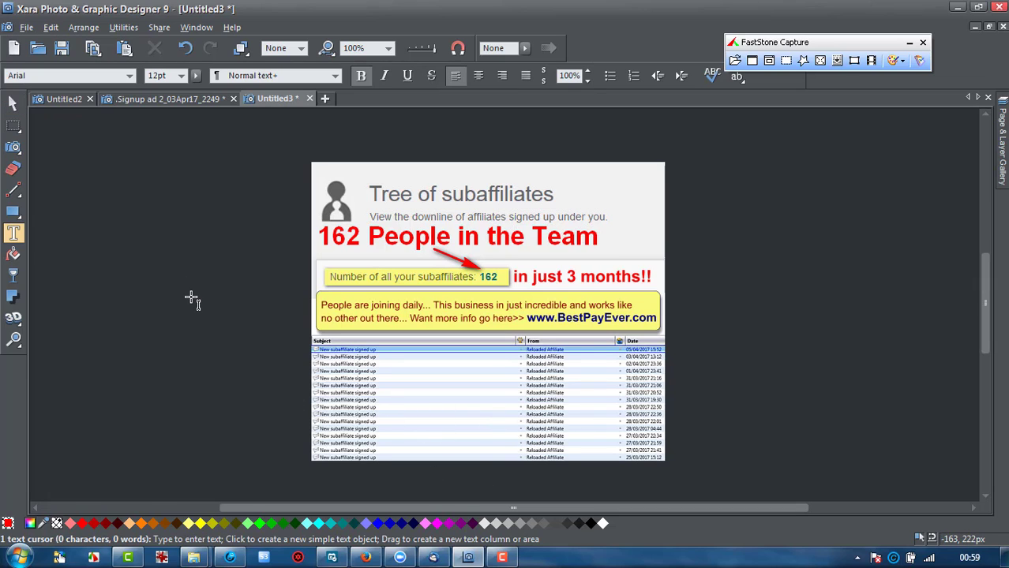
text(This)
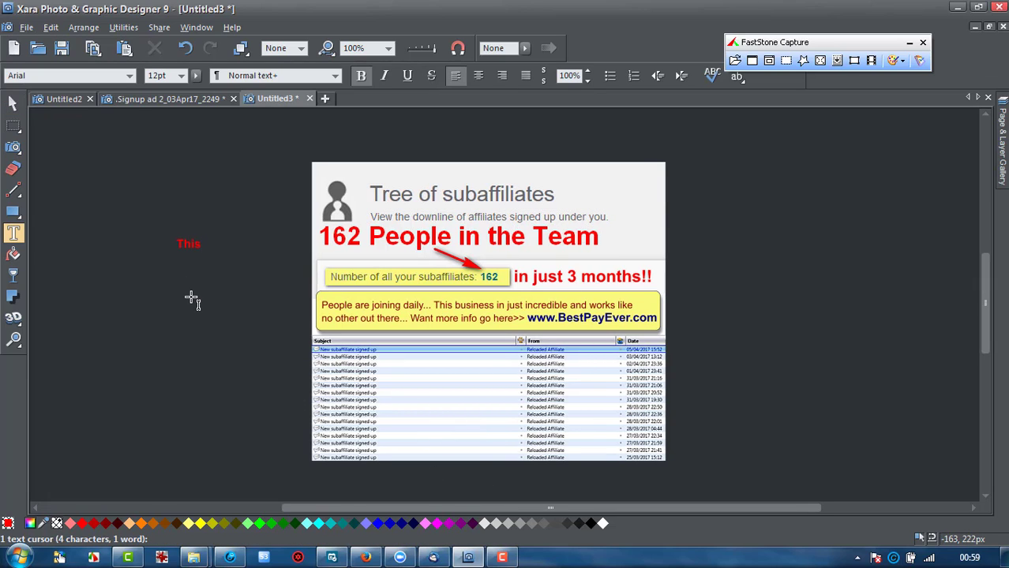
text( Thing W)
click(250, 245)
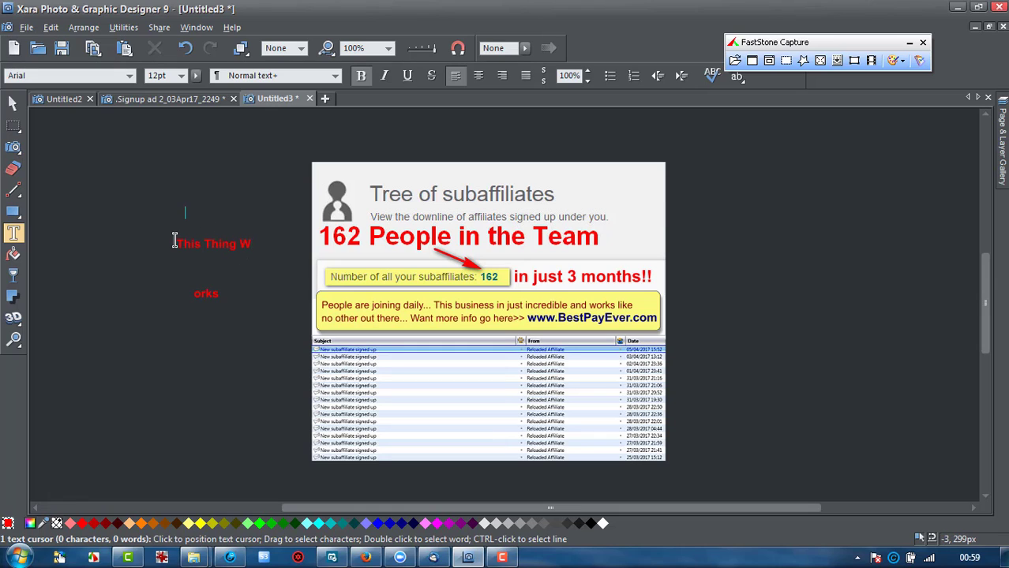
drag(176, 241, 269, 316)
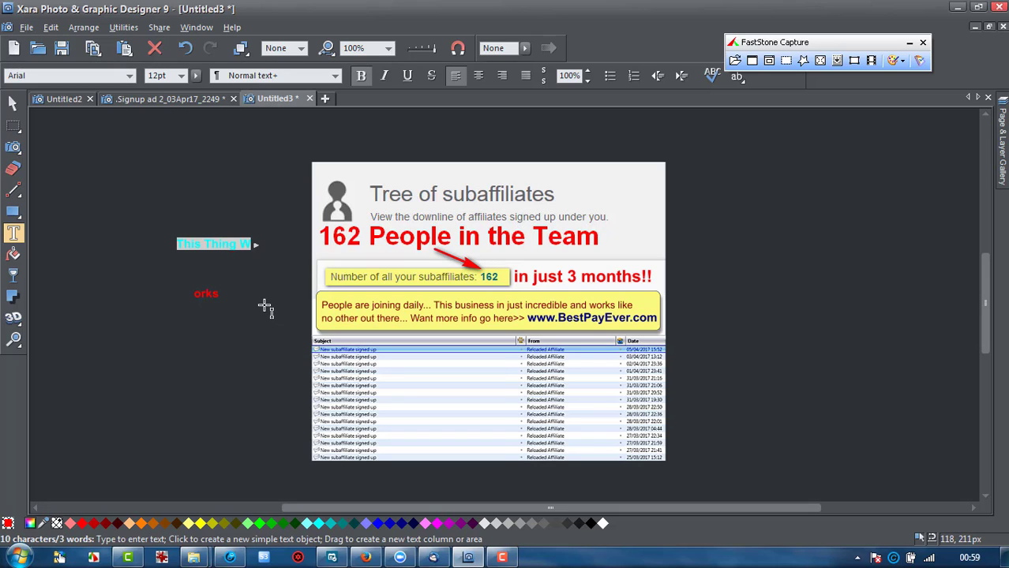
key(Delete)
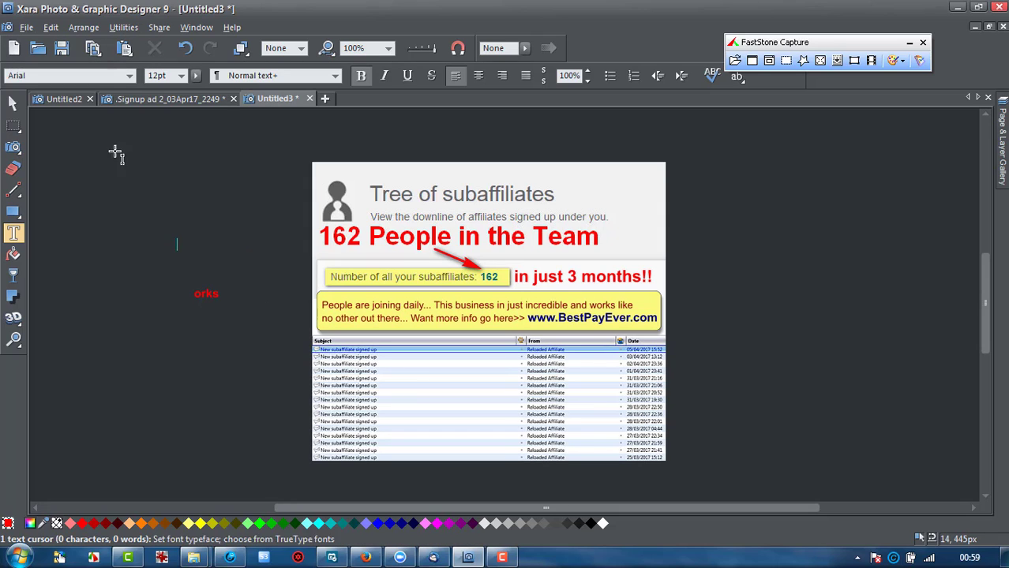
click(207, 293)
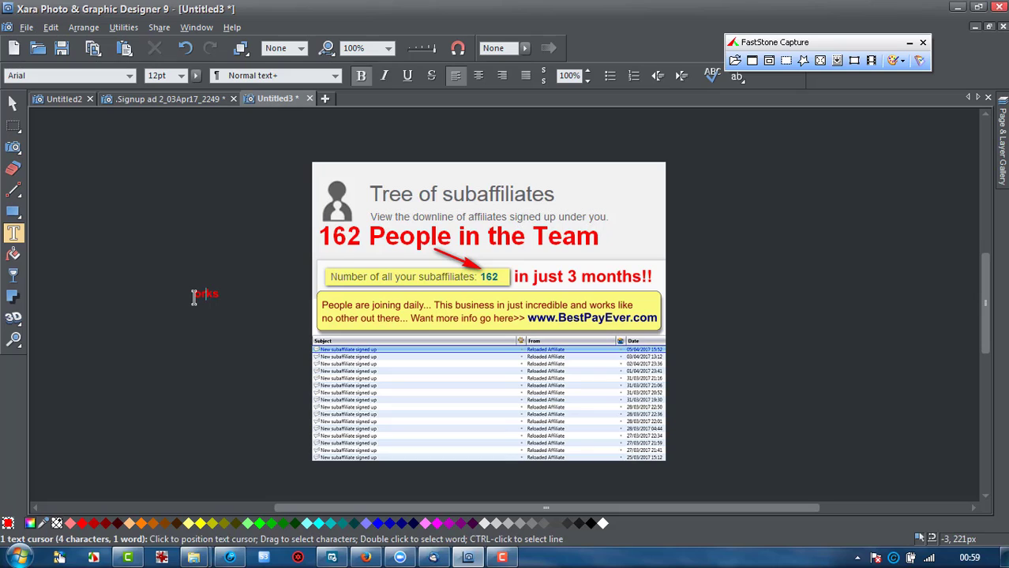
double_click(207, 293)
key(Delete)
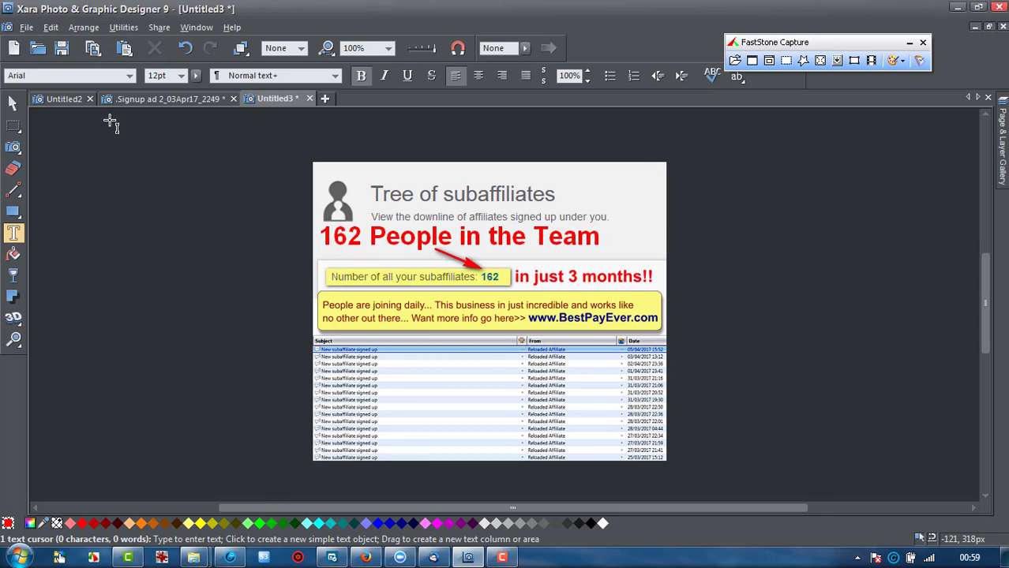
- Create the red text "This Thing Works" in the empty area beside the ad, and switch to Firefox to check the previous ad on Facebook
click(79, 183)
text(This)
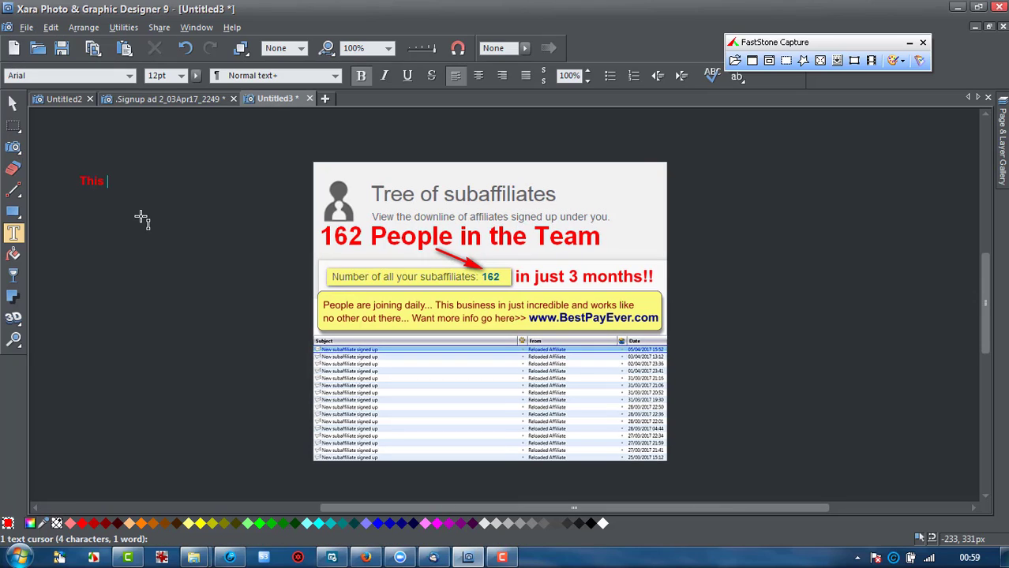
text( Thing Works)
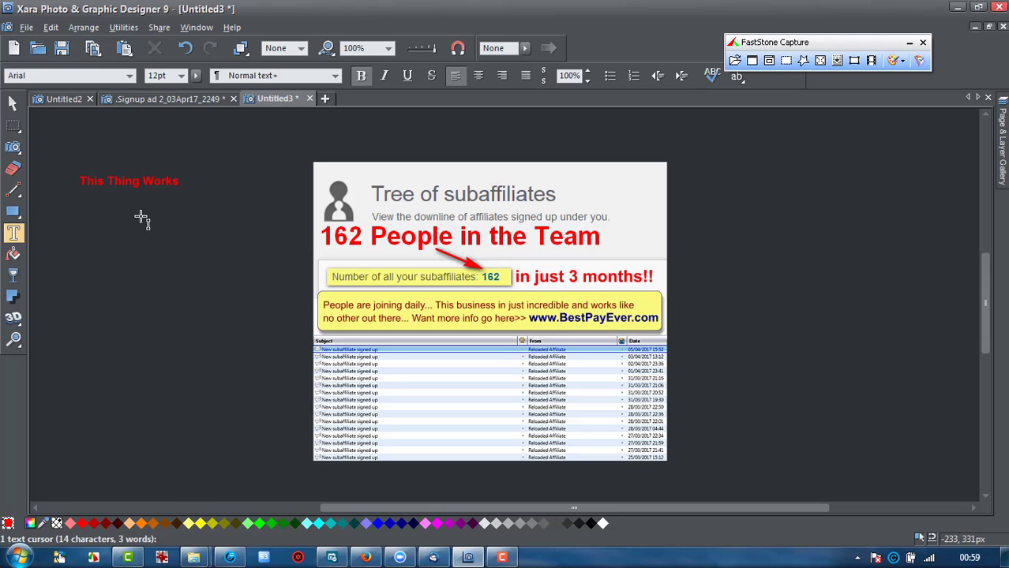
click(365, 558)
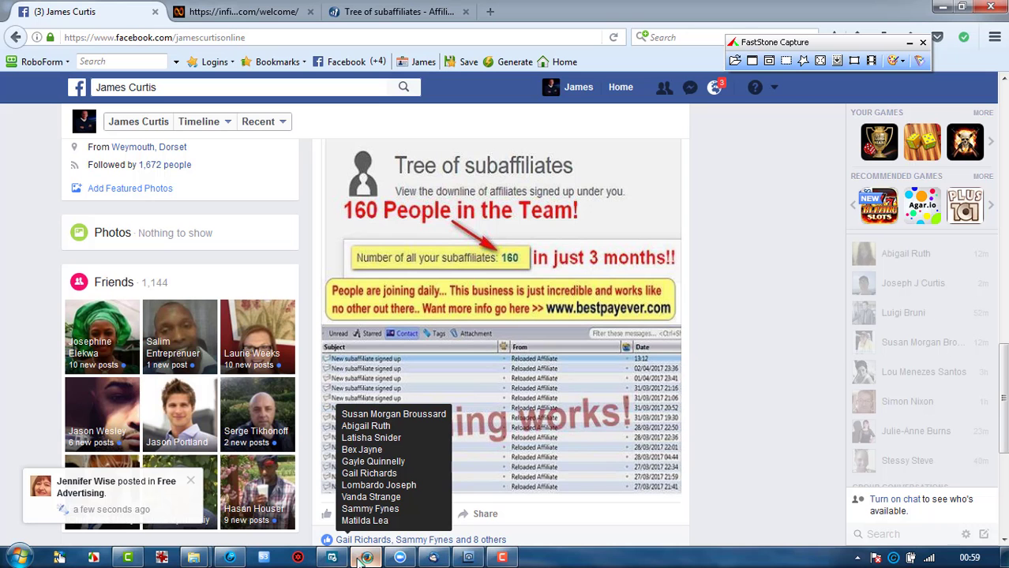
- Switch back to Xara Photo & Graphic Designer, append "!" to "This Thing Works" and recolour the text dark red
click(362, 558)
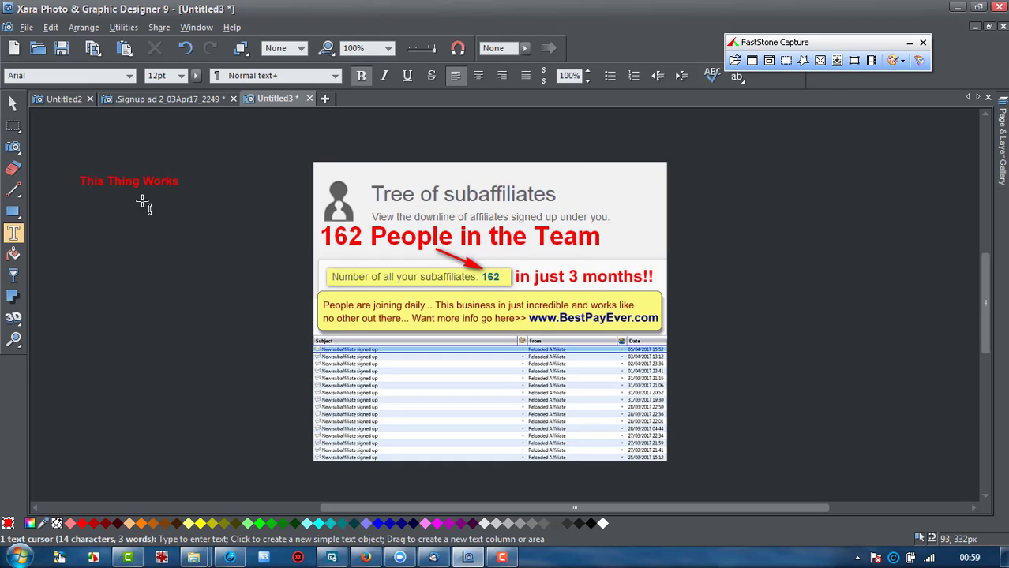
text(!)
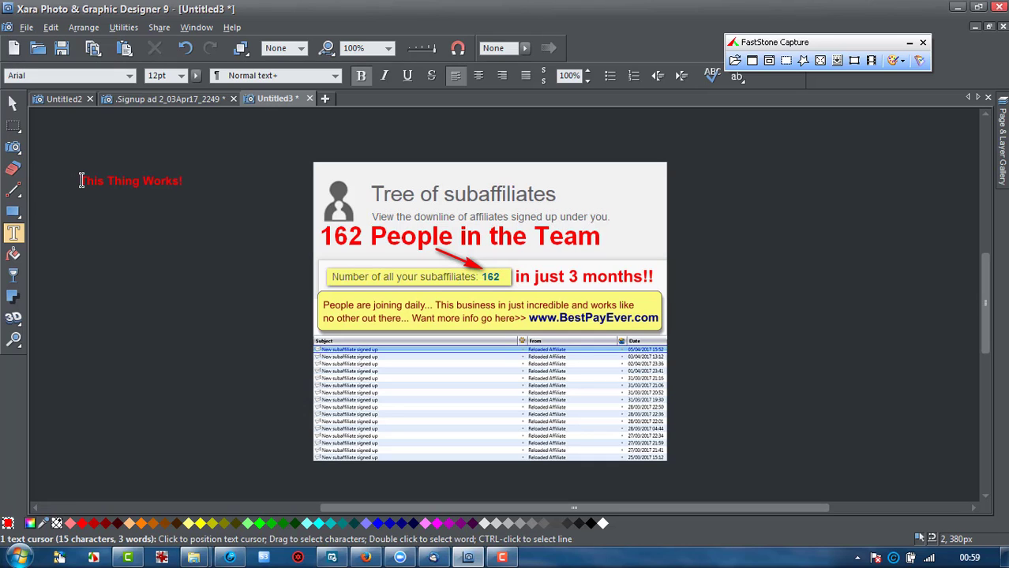
drag(81, 181, 196, 183)
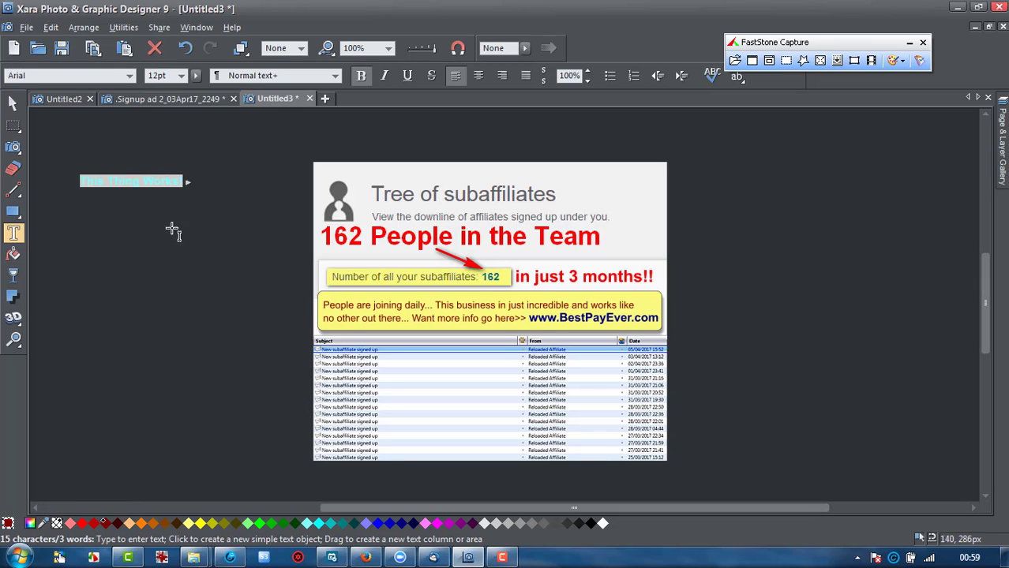
click(13, 103)
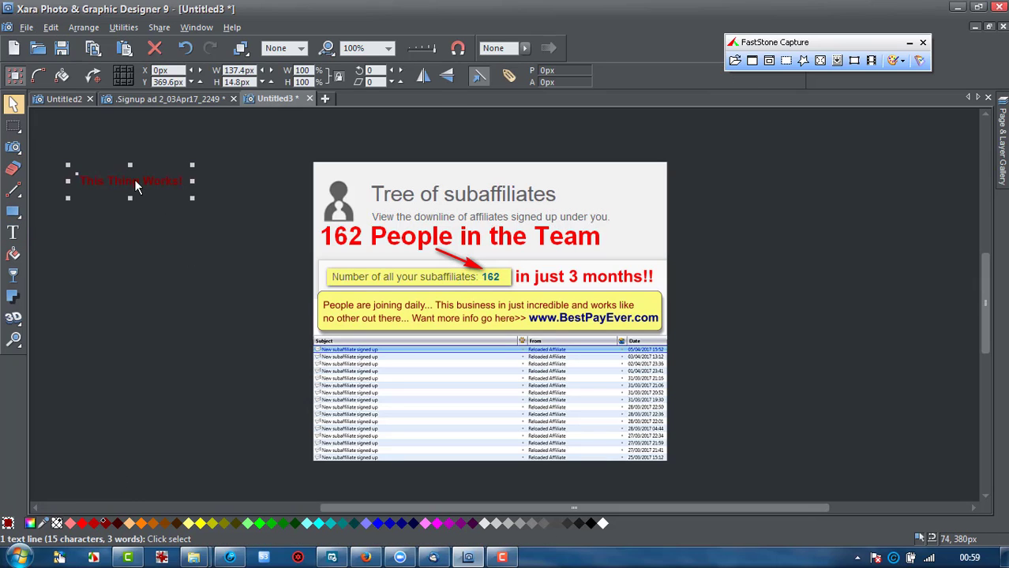
- Place "This Thing Works!" over the sign-up list and enlarge it to about 399 px wide
drag(134, 179, 499, 413)
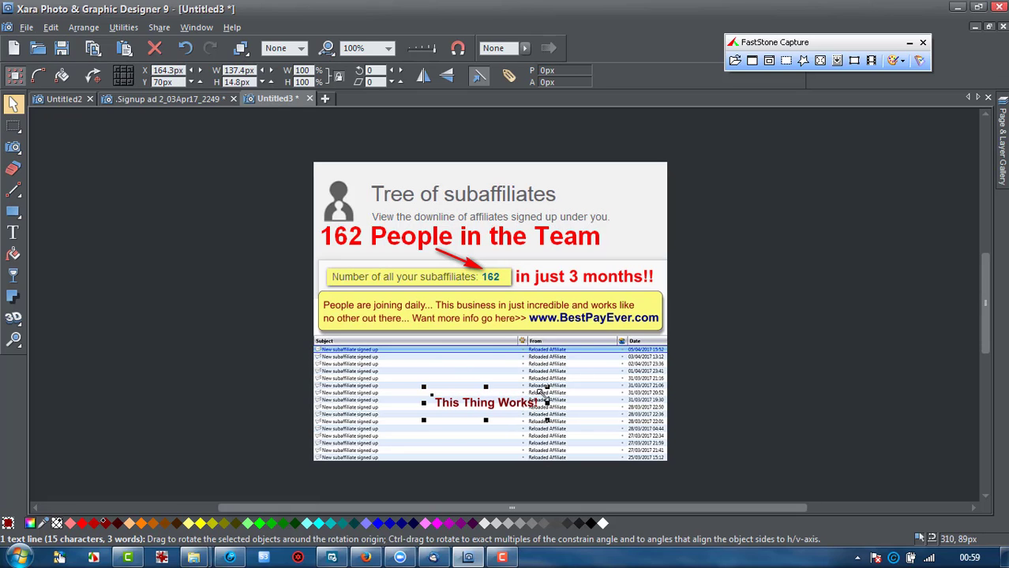
drag(547, 387, 740, 365)
click(647, 392)
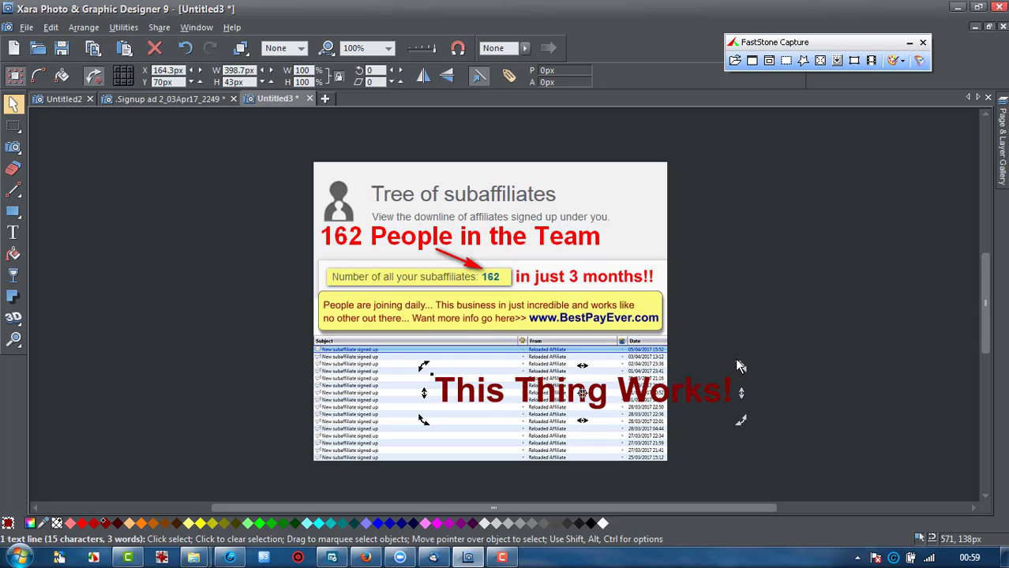
- Tilt "This Thing Works!" slightly counter-clockwise and position it across the sign-up list at about X 12px, Y 42.8px
click(734, 358)
click(723, 377)
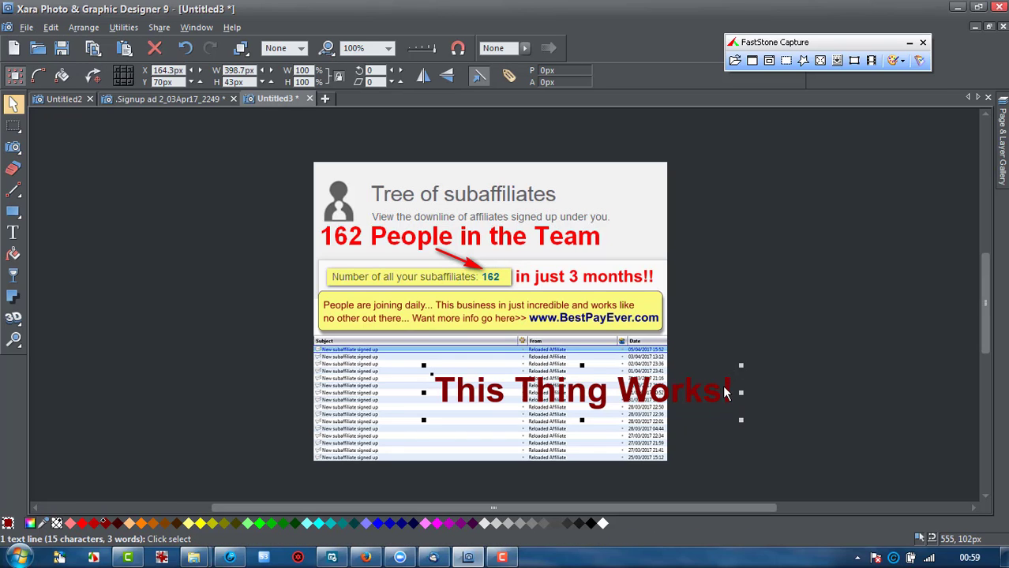
click(722, 385)
drag(742, 367, 614, 398)
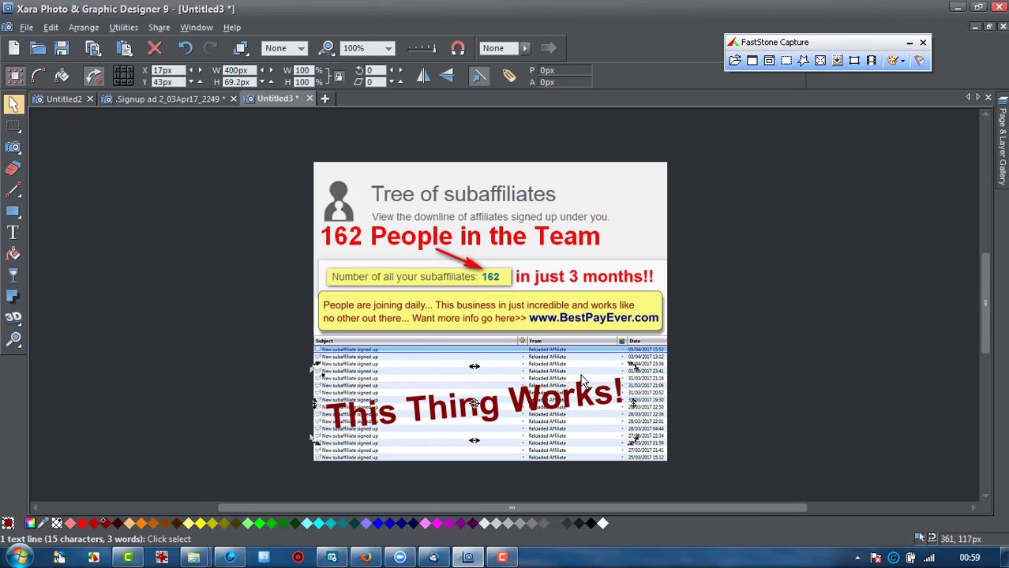
key(Left)
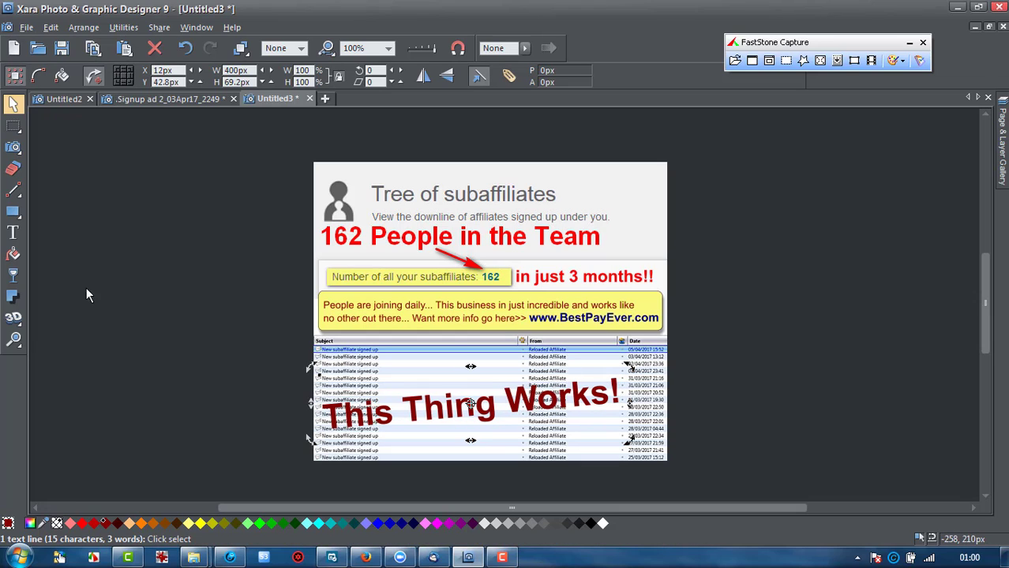
- Make "This Thing Works!" partly transparent so the sign-up list shows through, and deselect it
click(13, 274)
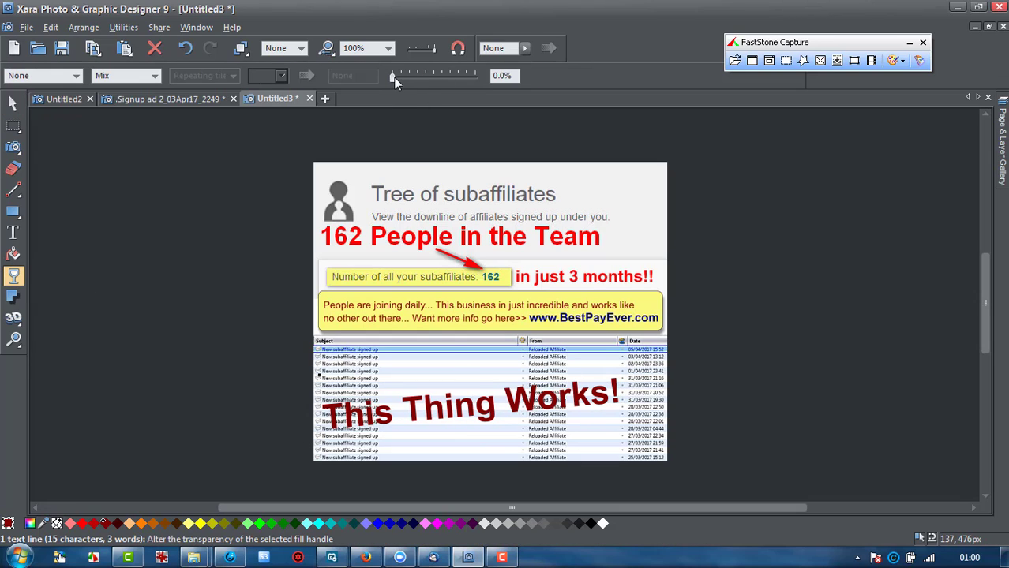
drag(393, 78, 427, 79)
click(779, 254)
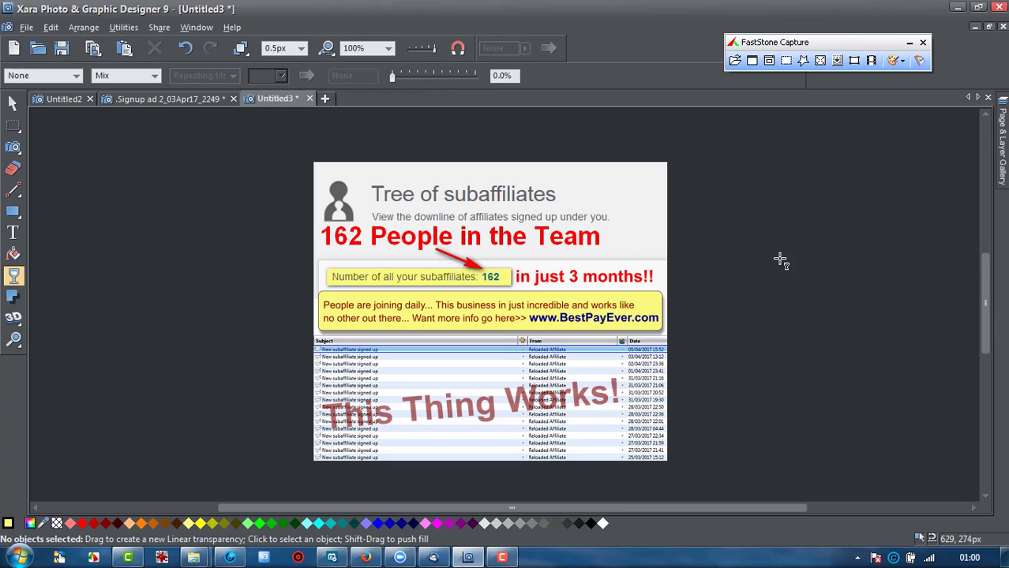
- Capture the whole ad as a rectangular region with FastStone Capture and resize it to 470 x 470 pixels without preserving the aspect ratio
click(786, 62)
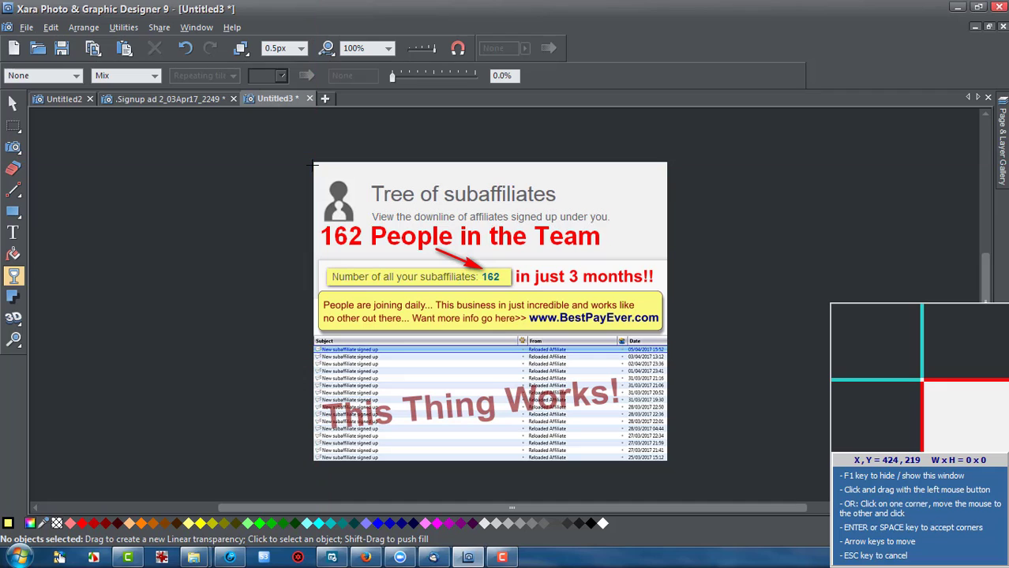
drag(313, 165, 667, 456)
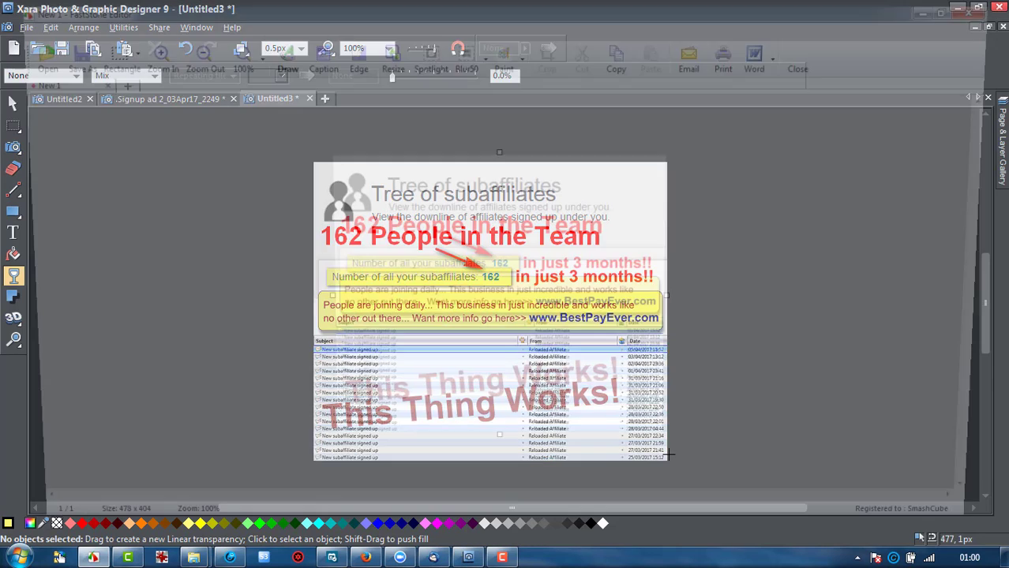
click(386, 57)
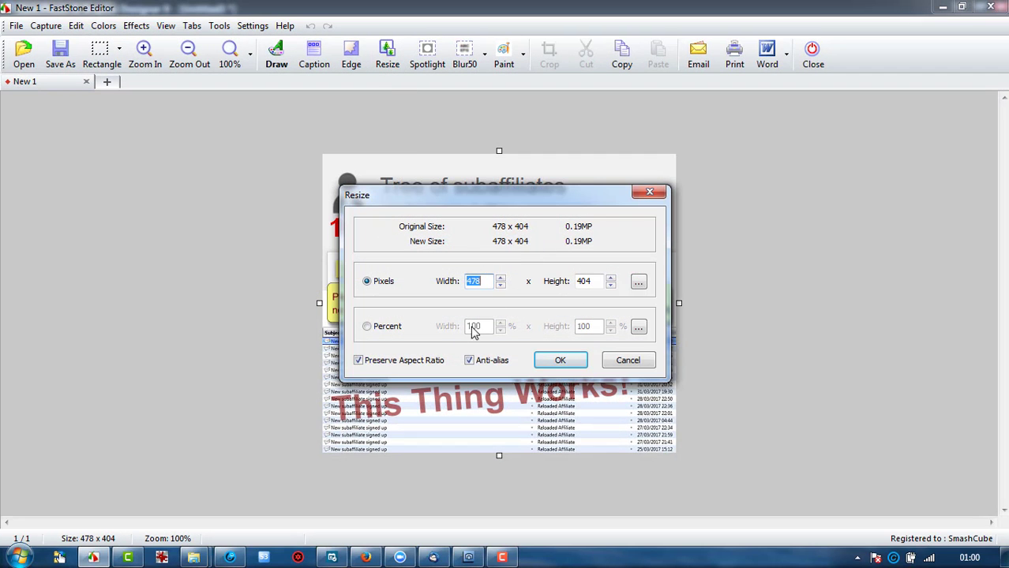
click(359, 360)
double_click(485, 282)
text(470)
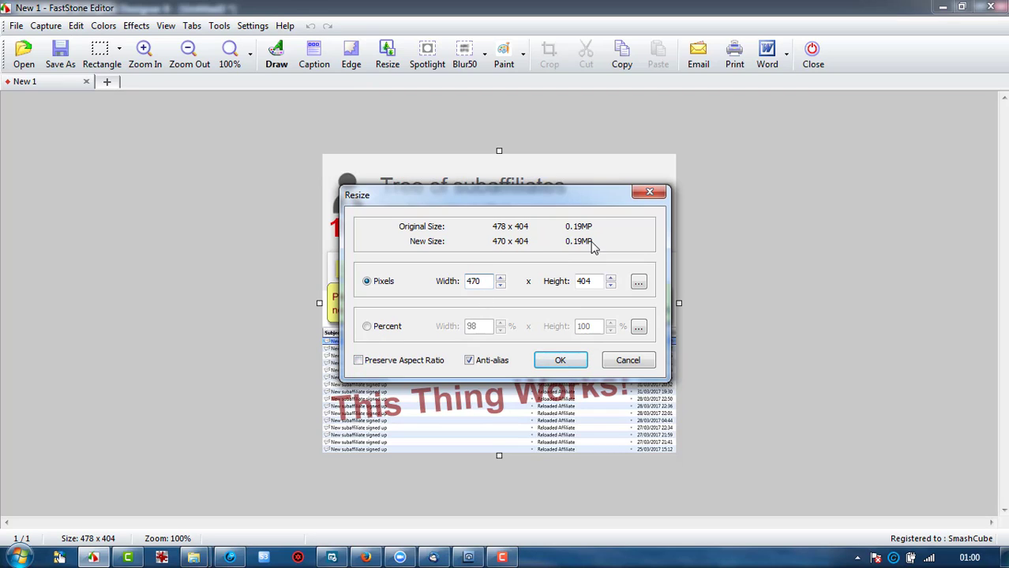
double_click(584, 281)
text(470)
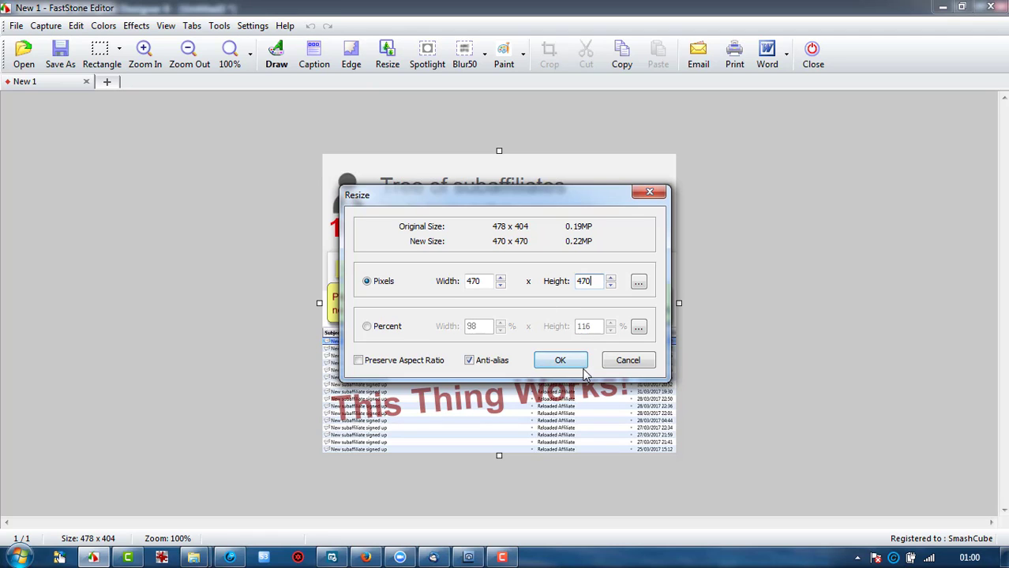
click(559, 360)
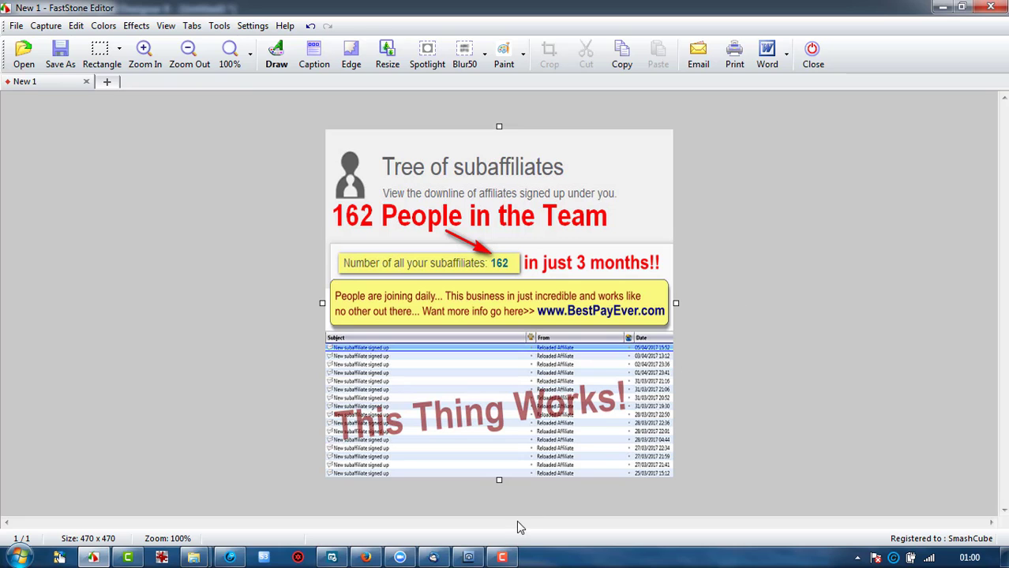
- Compare the new ad in Xara and FastStone Editor with the previous ad in Firefox, and review that Facebook post's text and comments
click(382, 560)
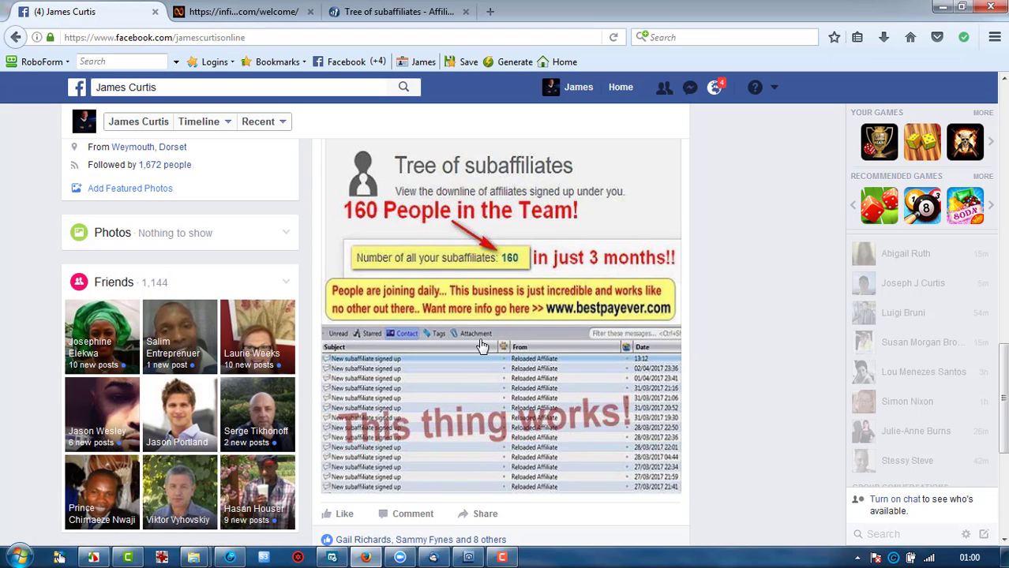
click(469, 559)
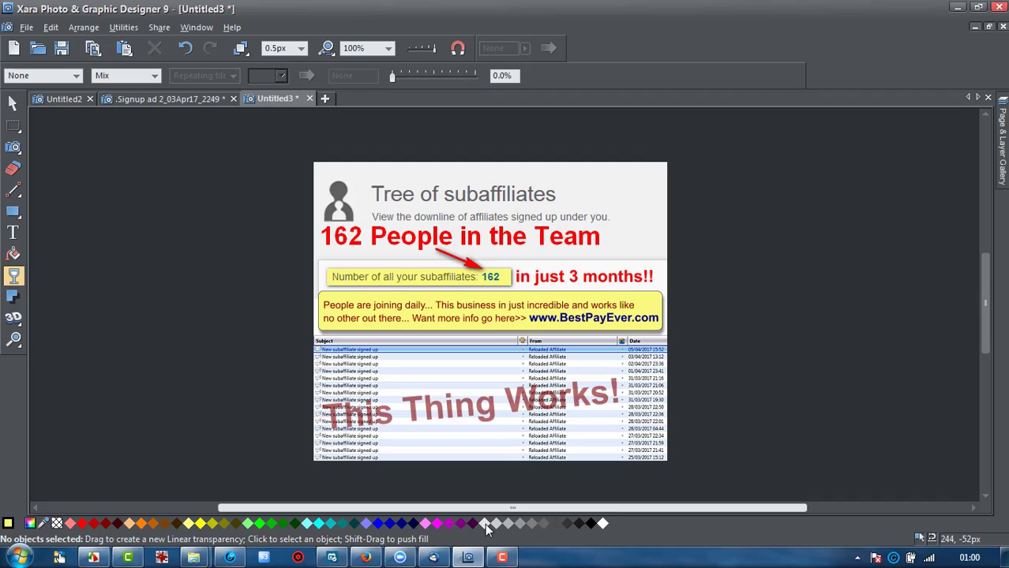
click(105, 559)
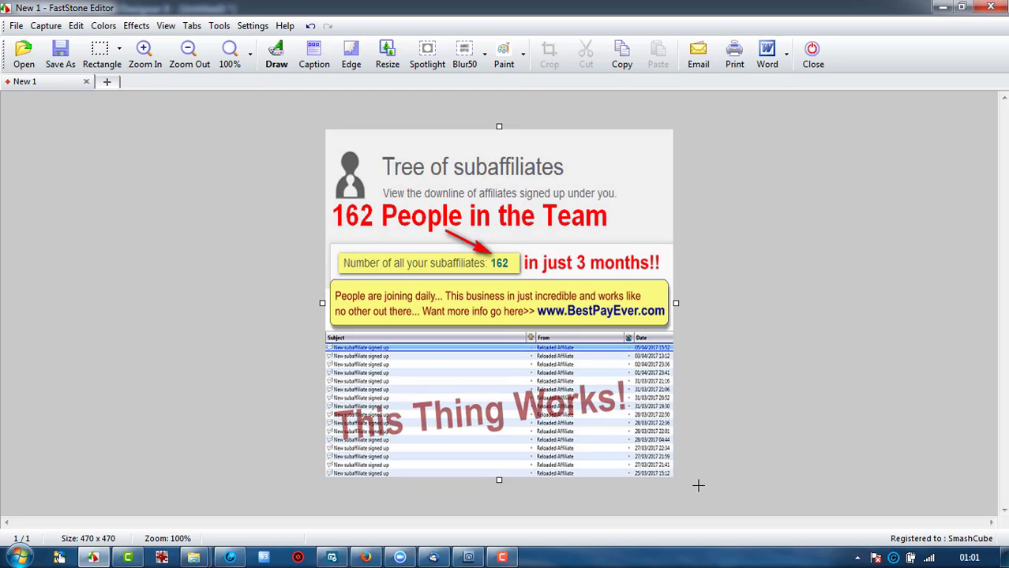
click(365, 558)
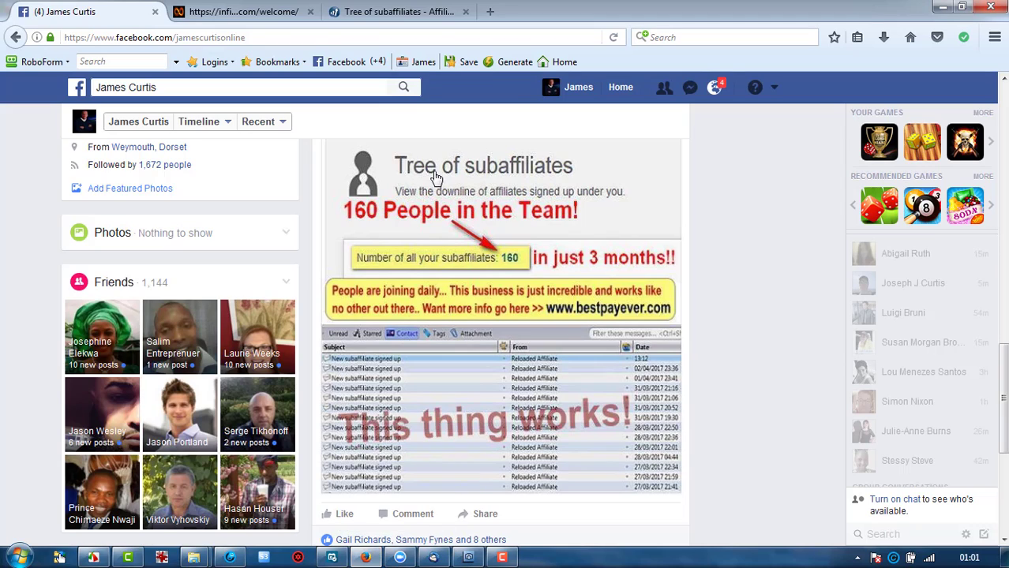
scroll(680, 217, up, 15)
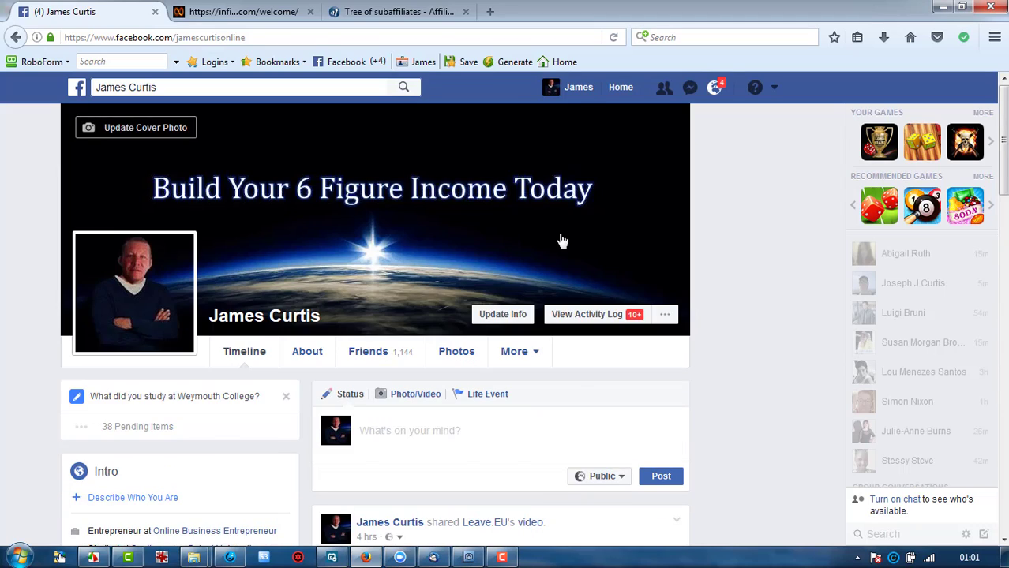
scroll(562, 241, down, 15)
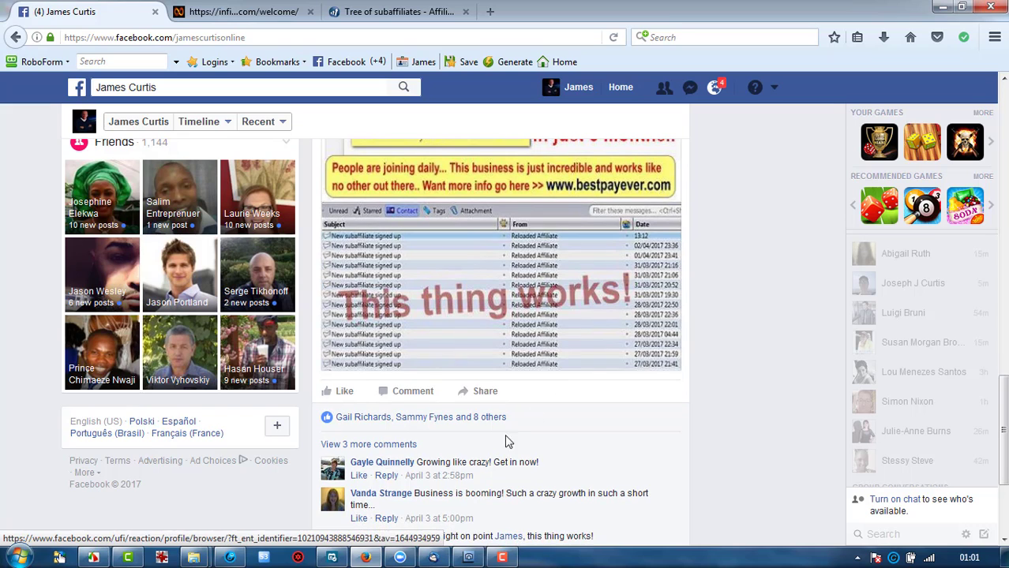
scroll(599, 376, down, 2)
scroll(686, 367, up, 4)
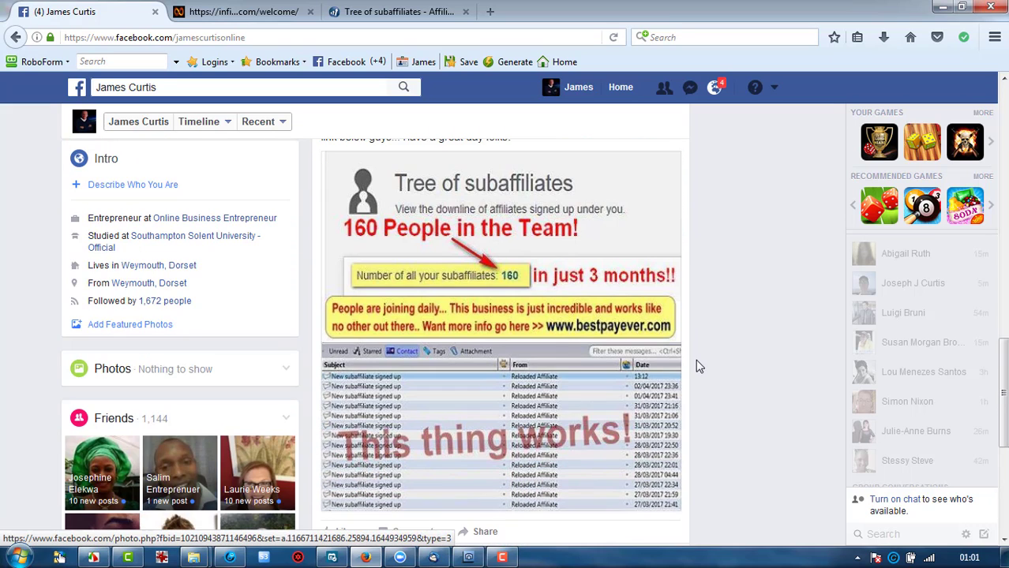
scroll(701, 362, up, 4)
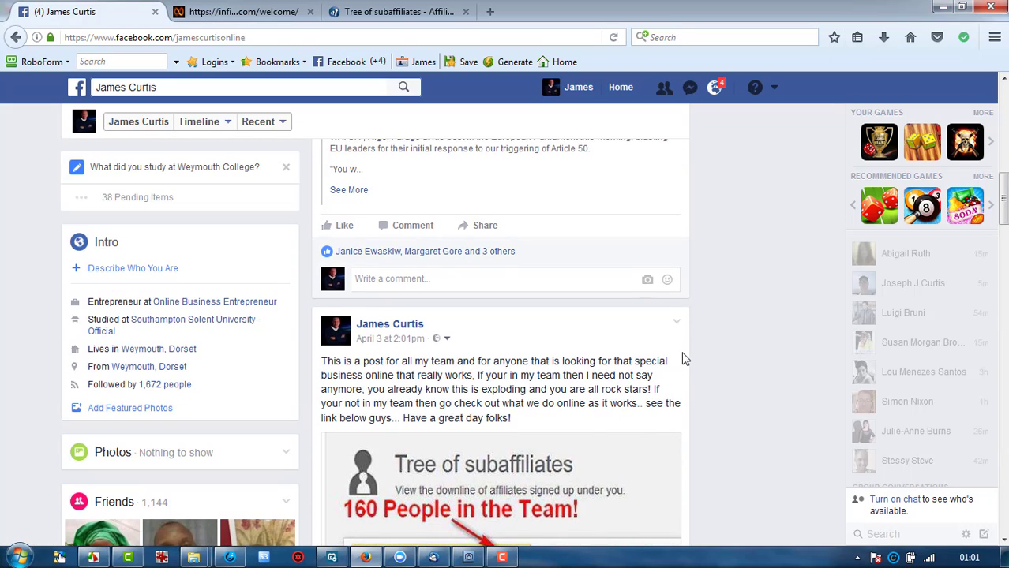